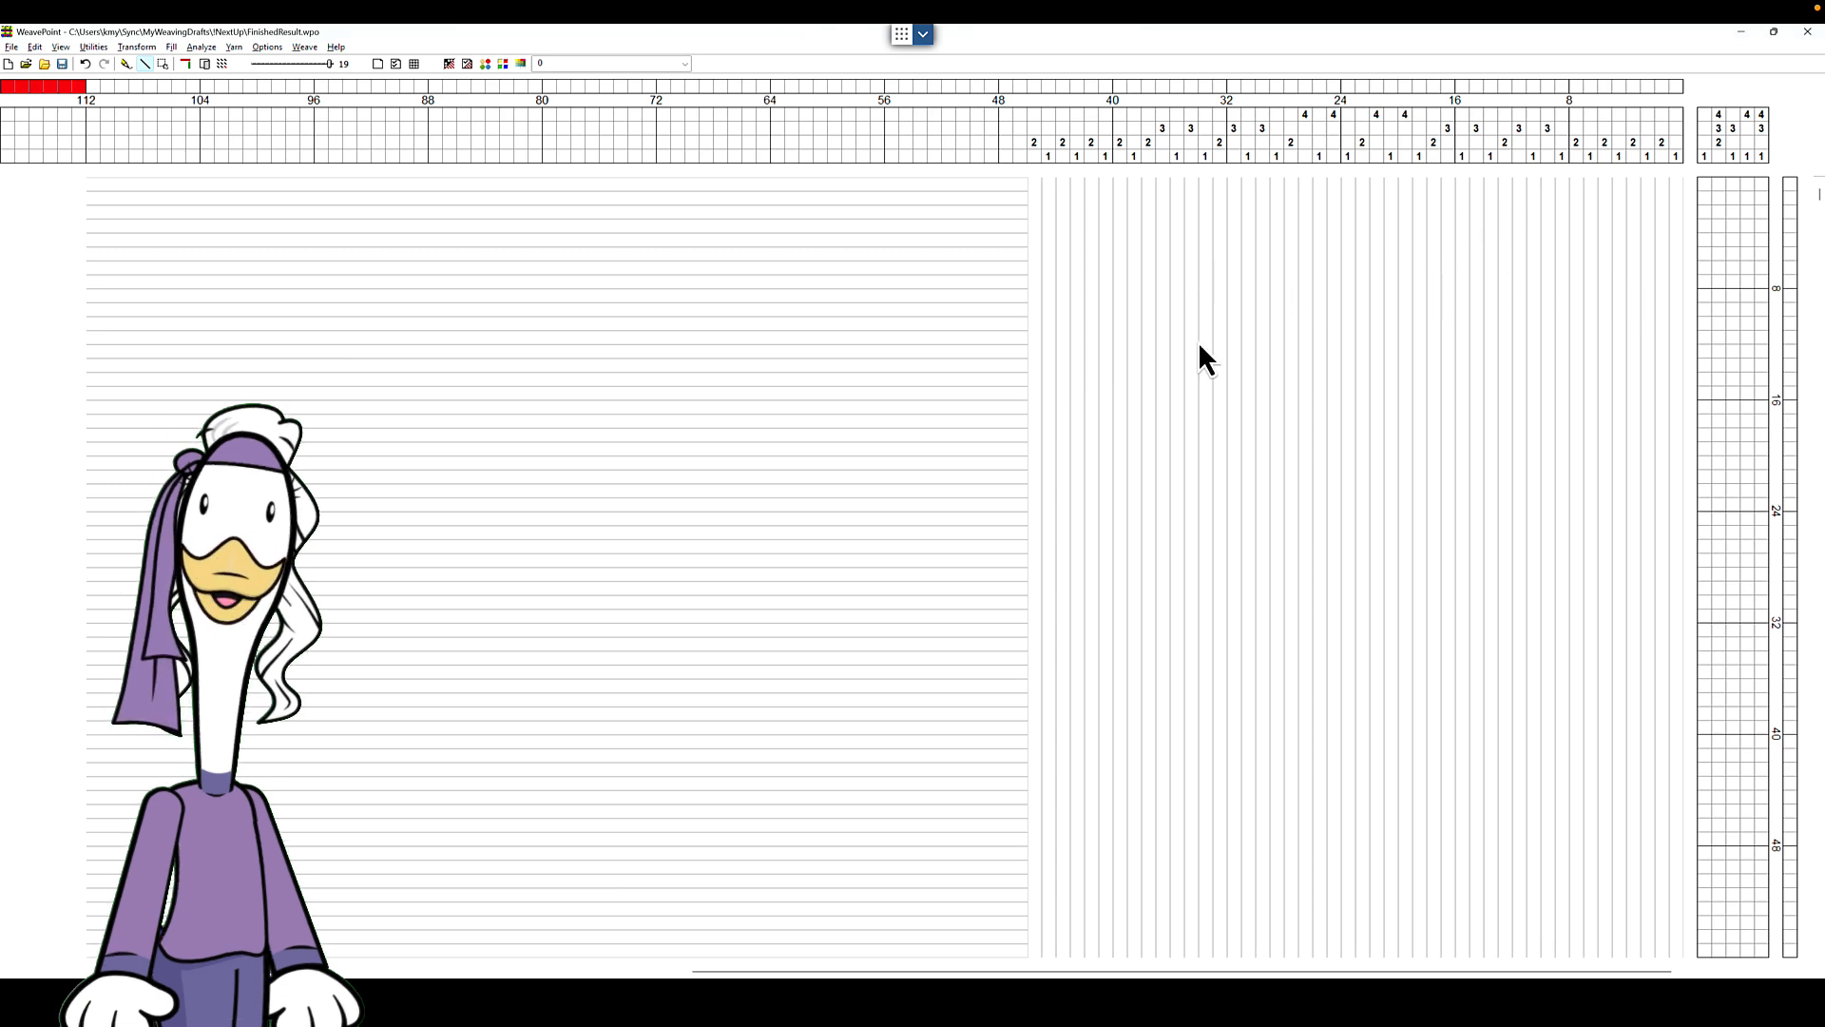
Color warp ends 1 and 2 with gray color 2 to mark the first block.
{"action": "left_click", "coordinate": [684, 64]}
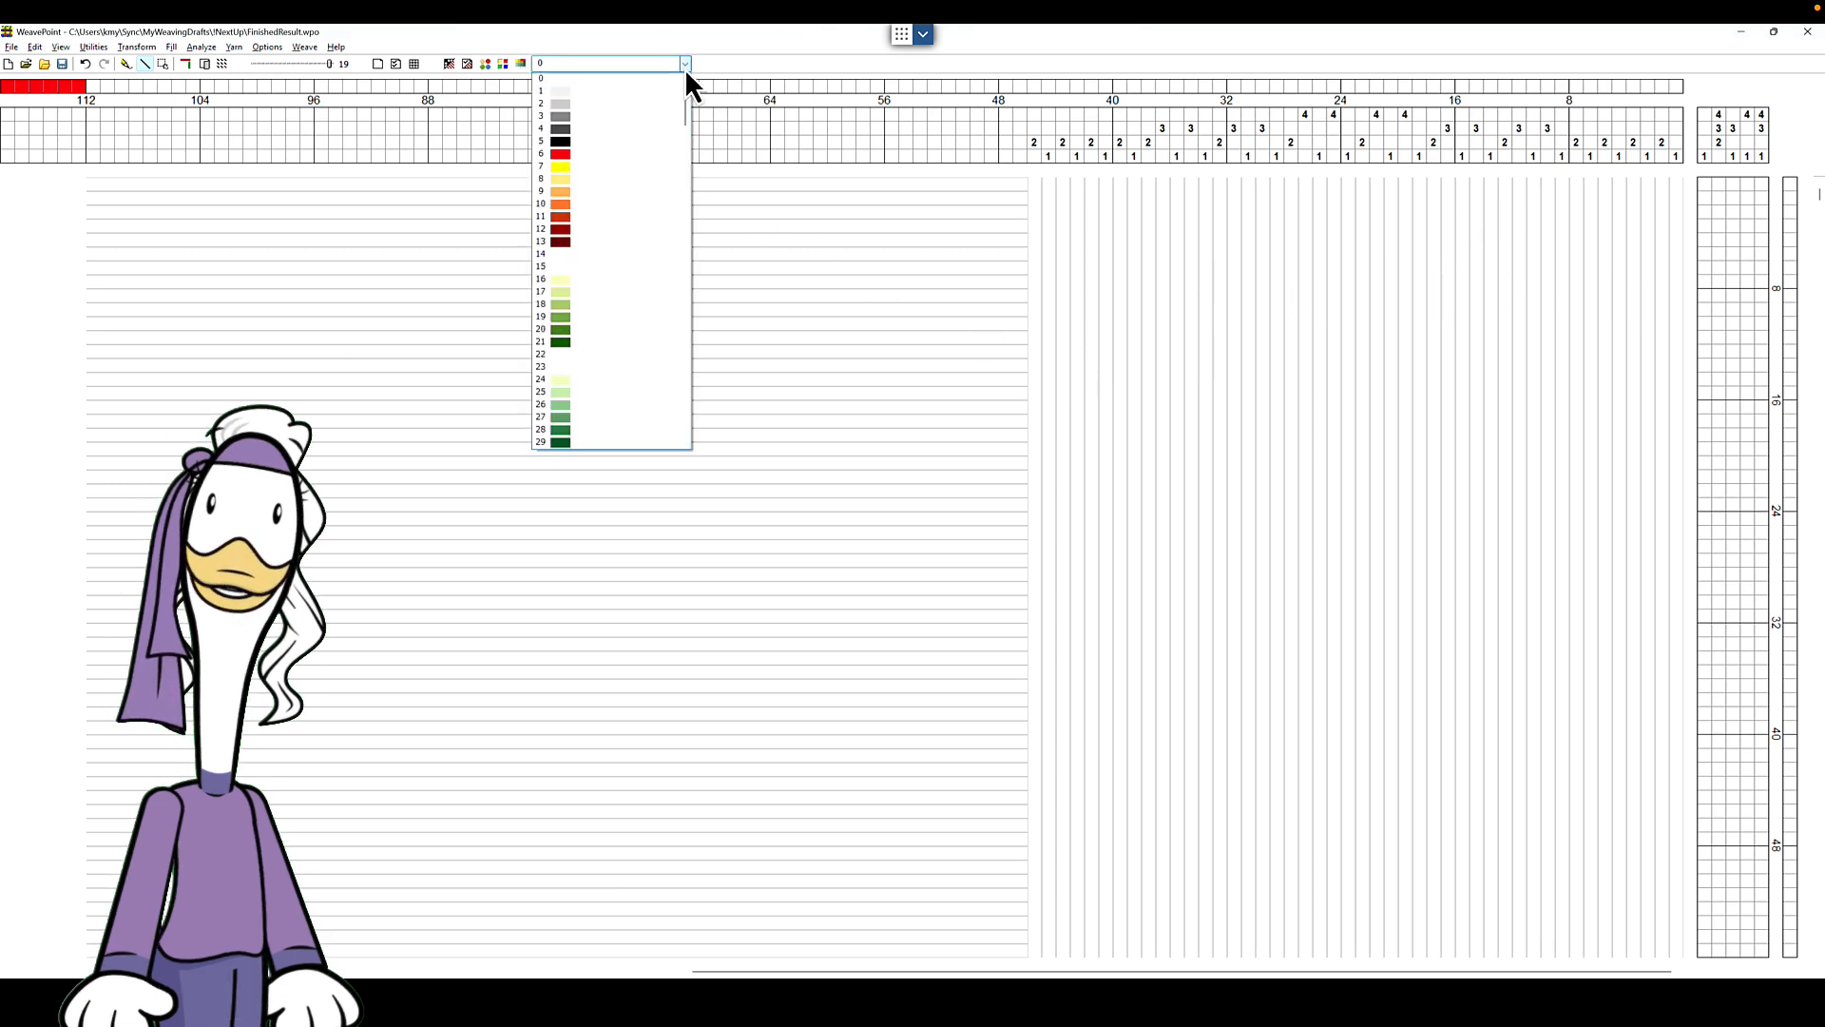
{"action": "left_click", "coordinate": [639, 110]}
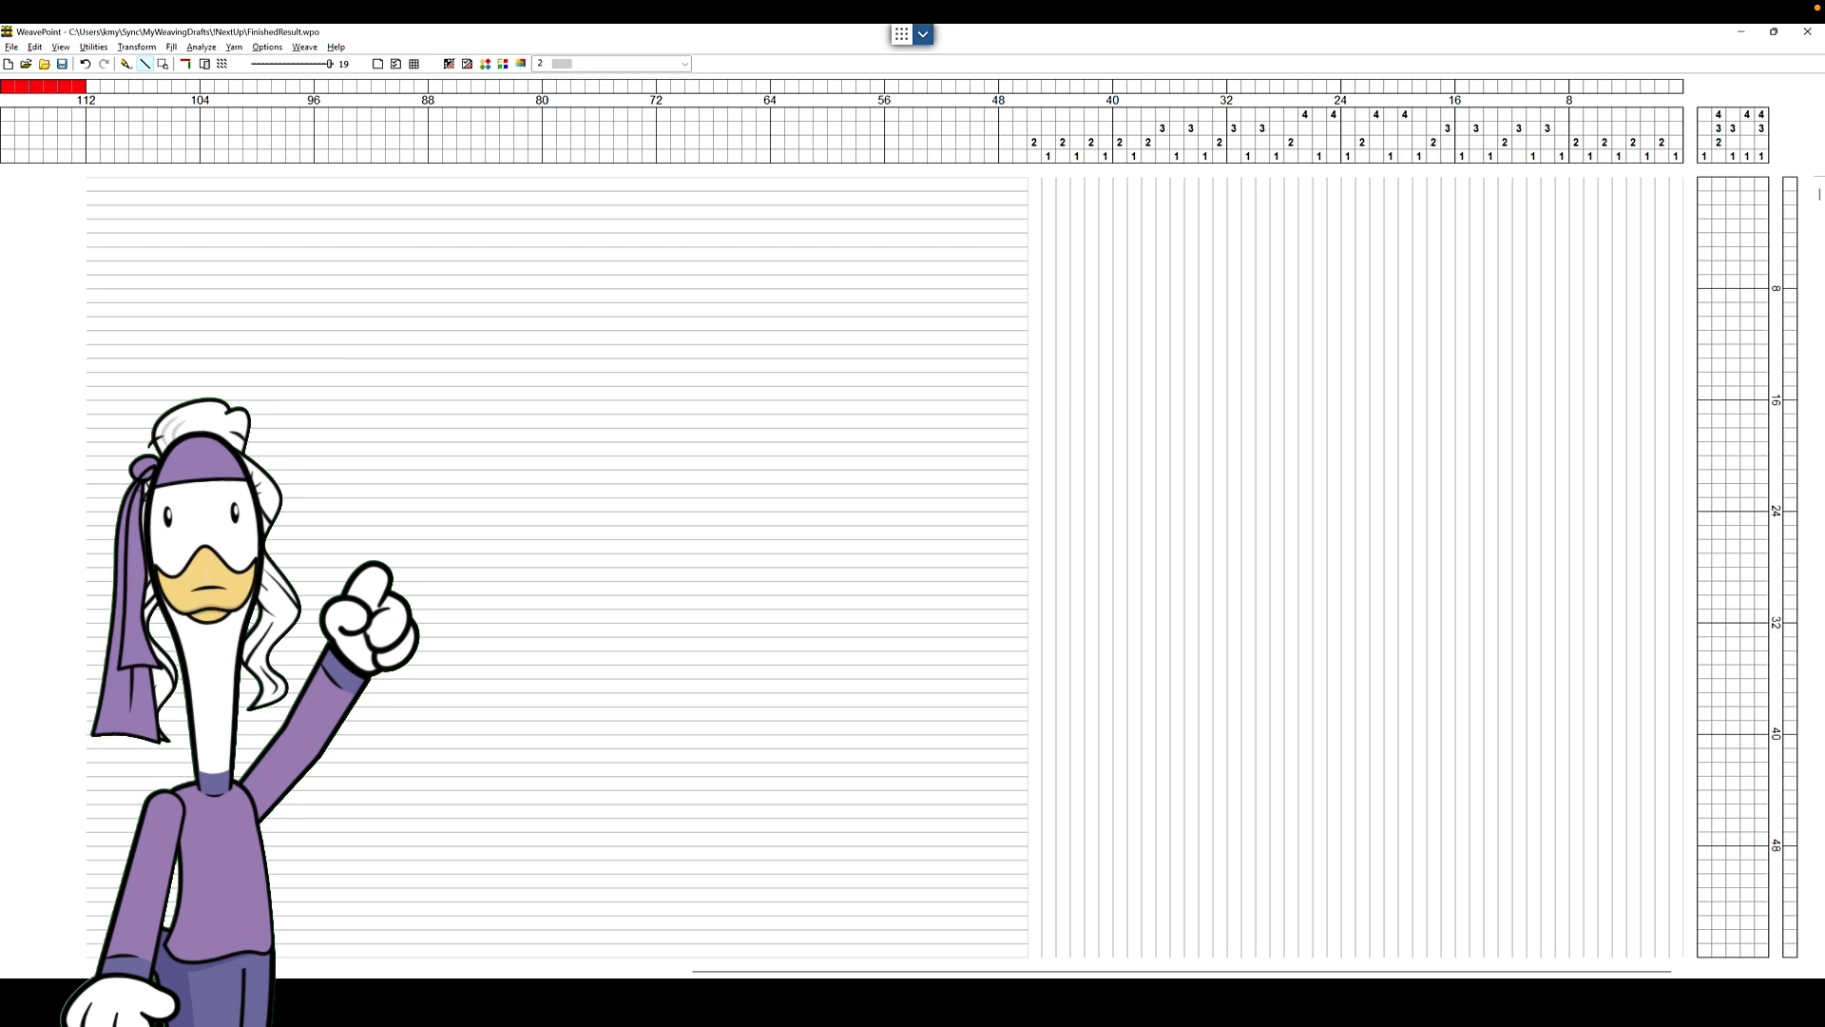
{"action": "left_click", "coordinate": [1675, 86]}
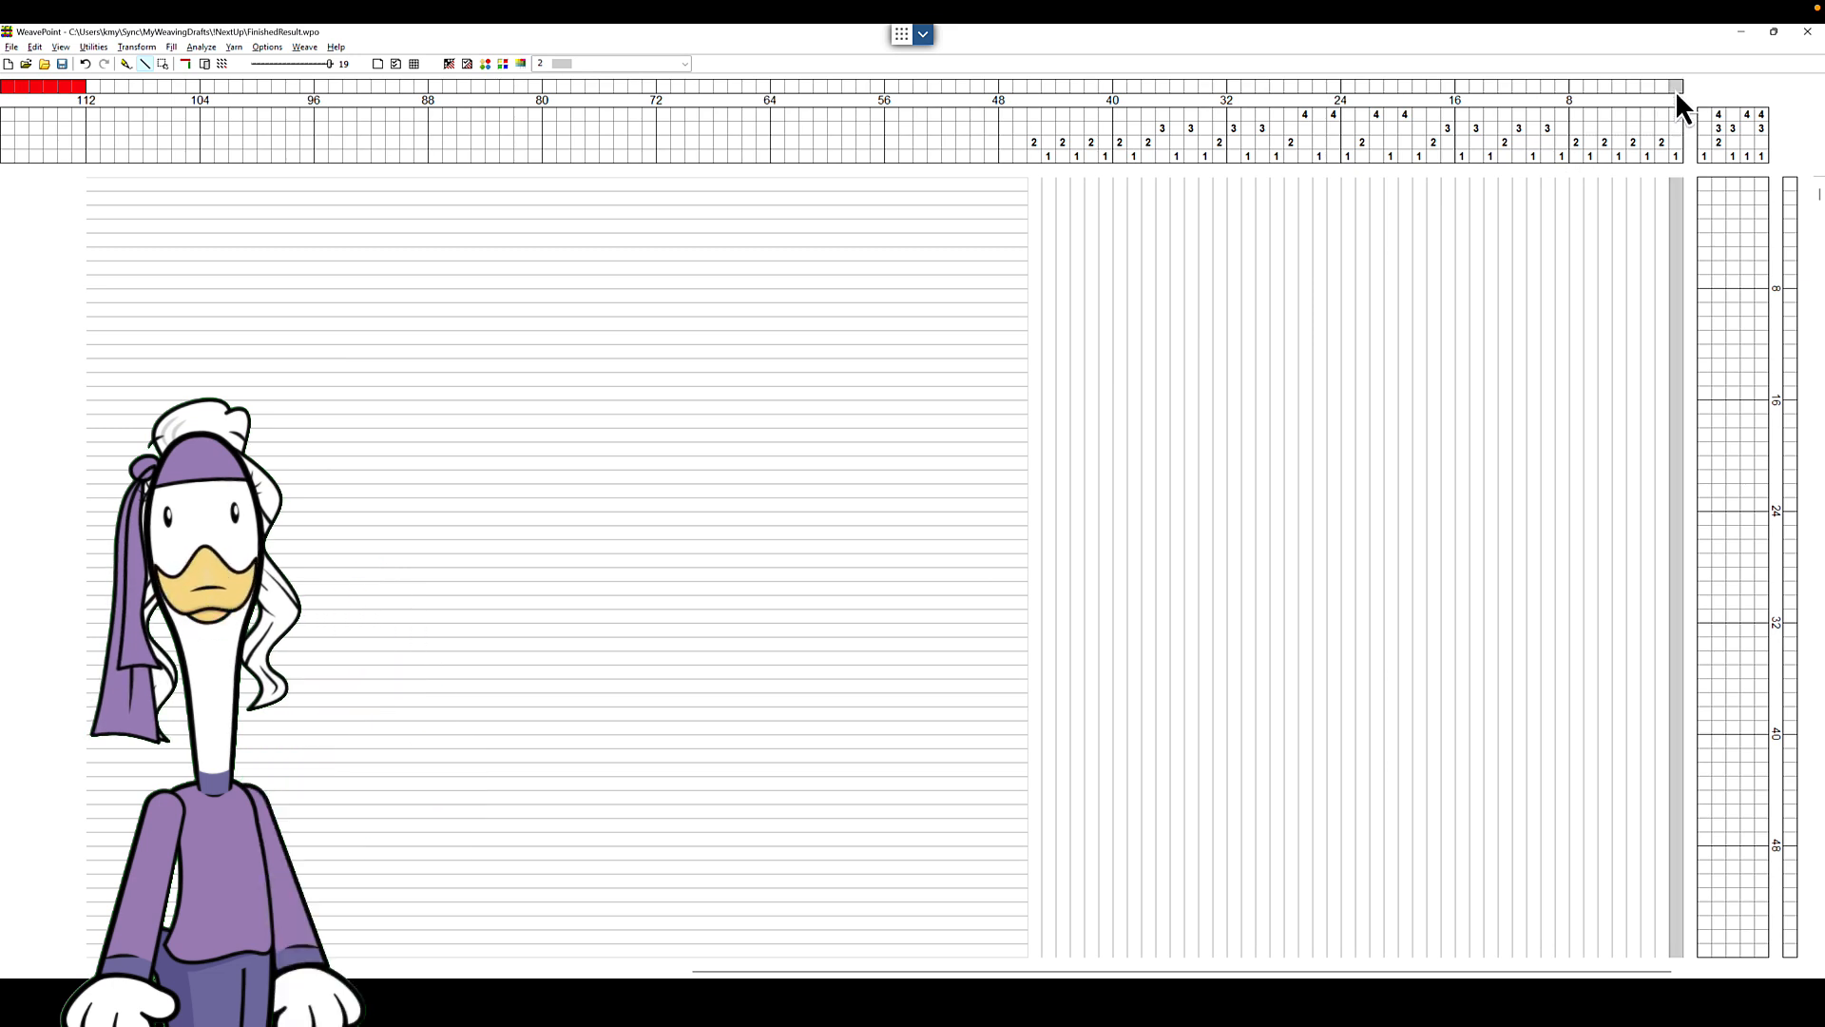
{"action": "left_click", "coordinate": [1661, 87]}
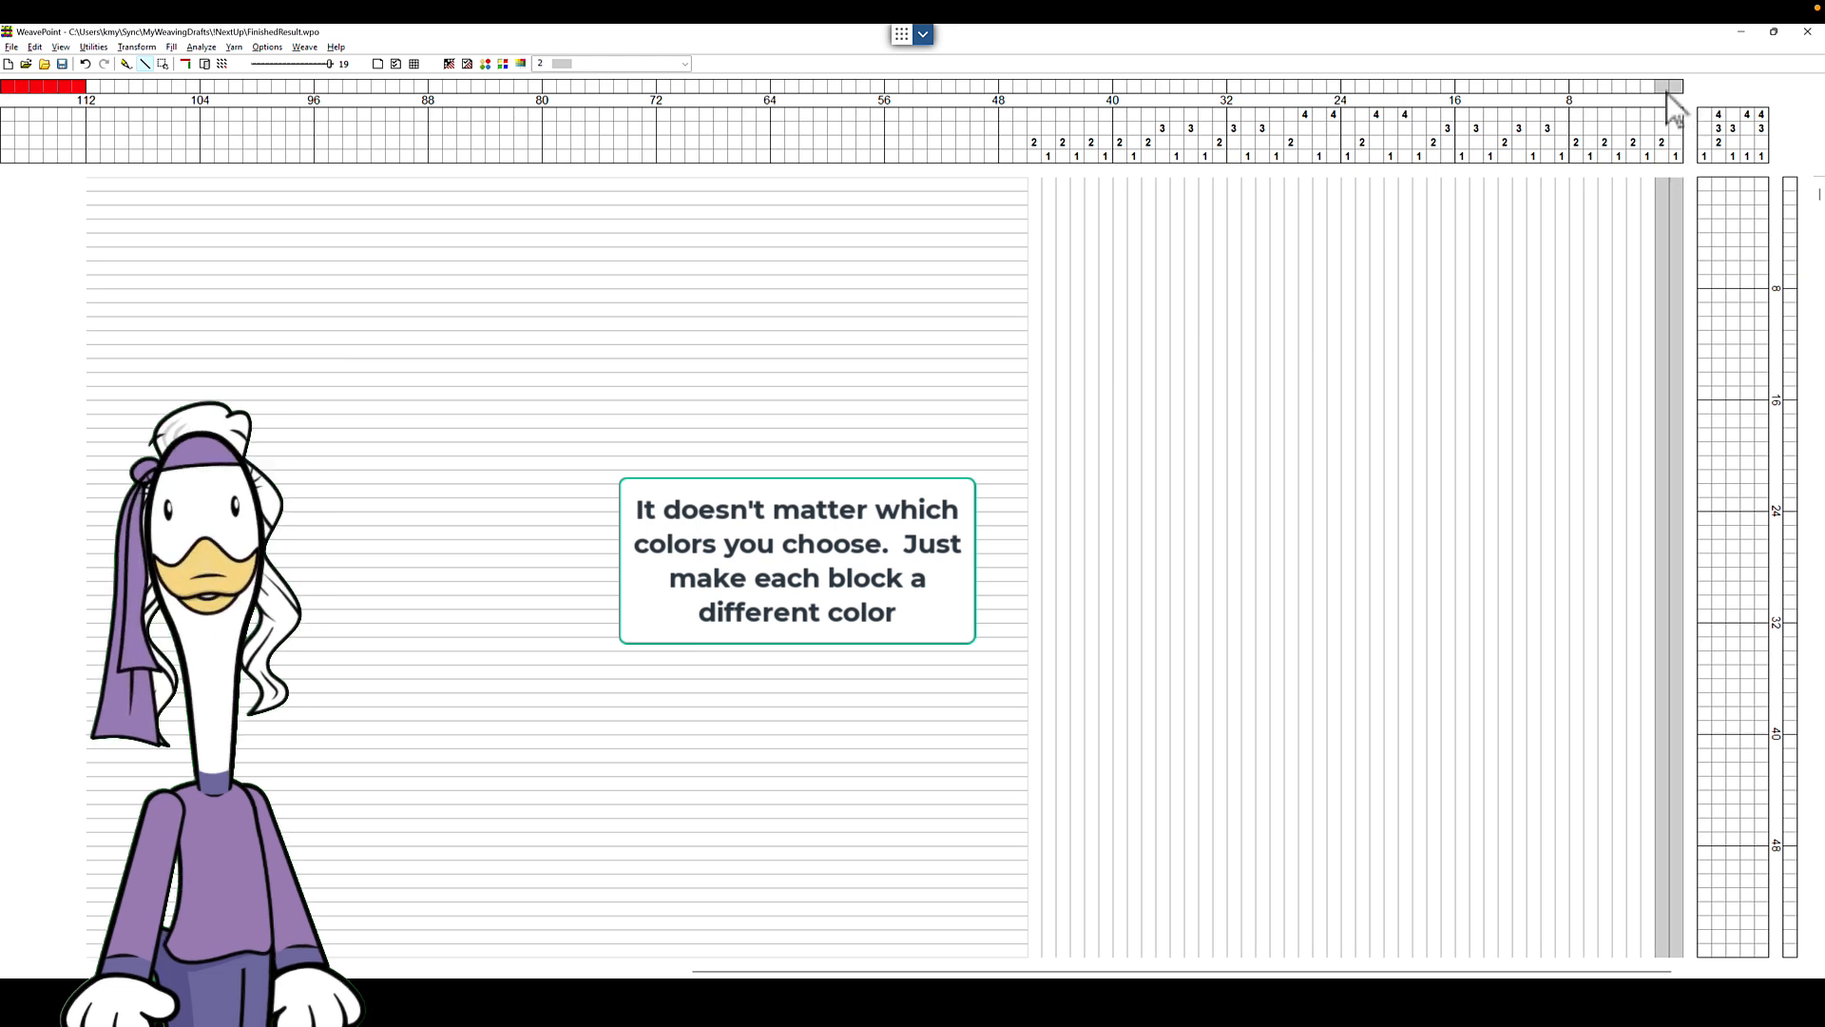
Color warp ends 9 through 13 with red color 6 to mark the second block.
{"action": "left_click", "coordinate": [684, 63]}
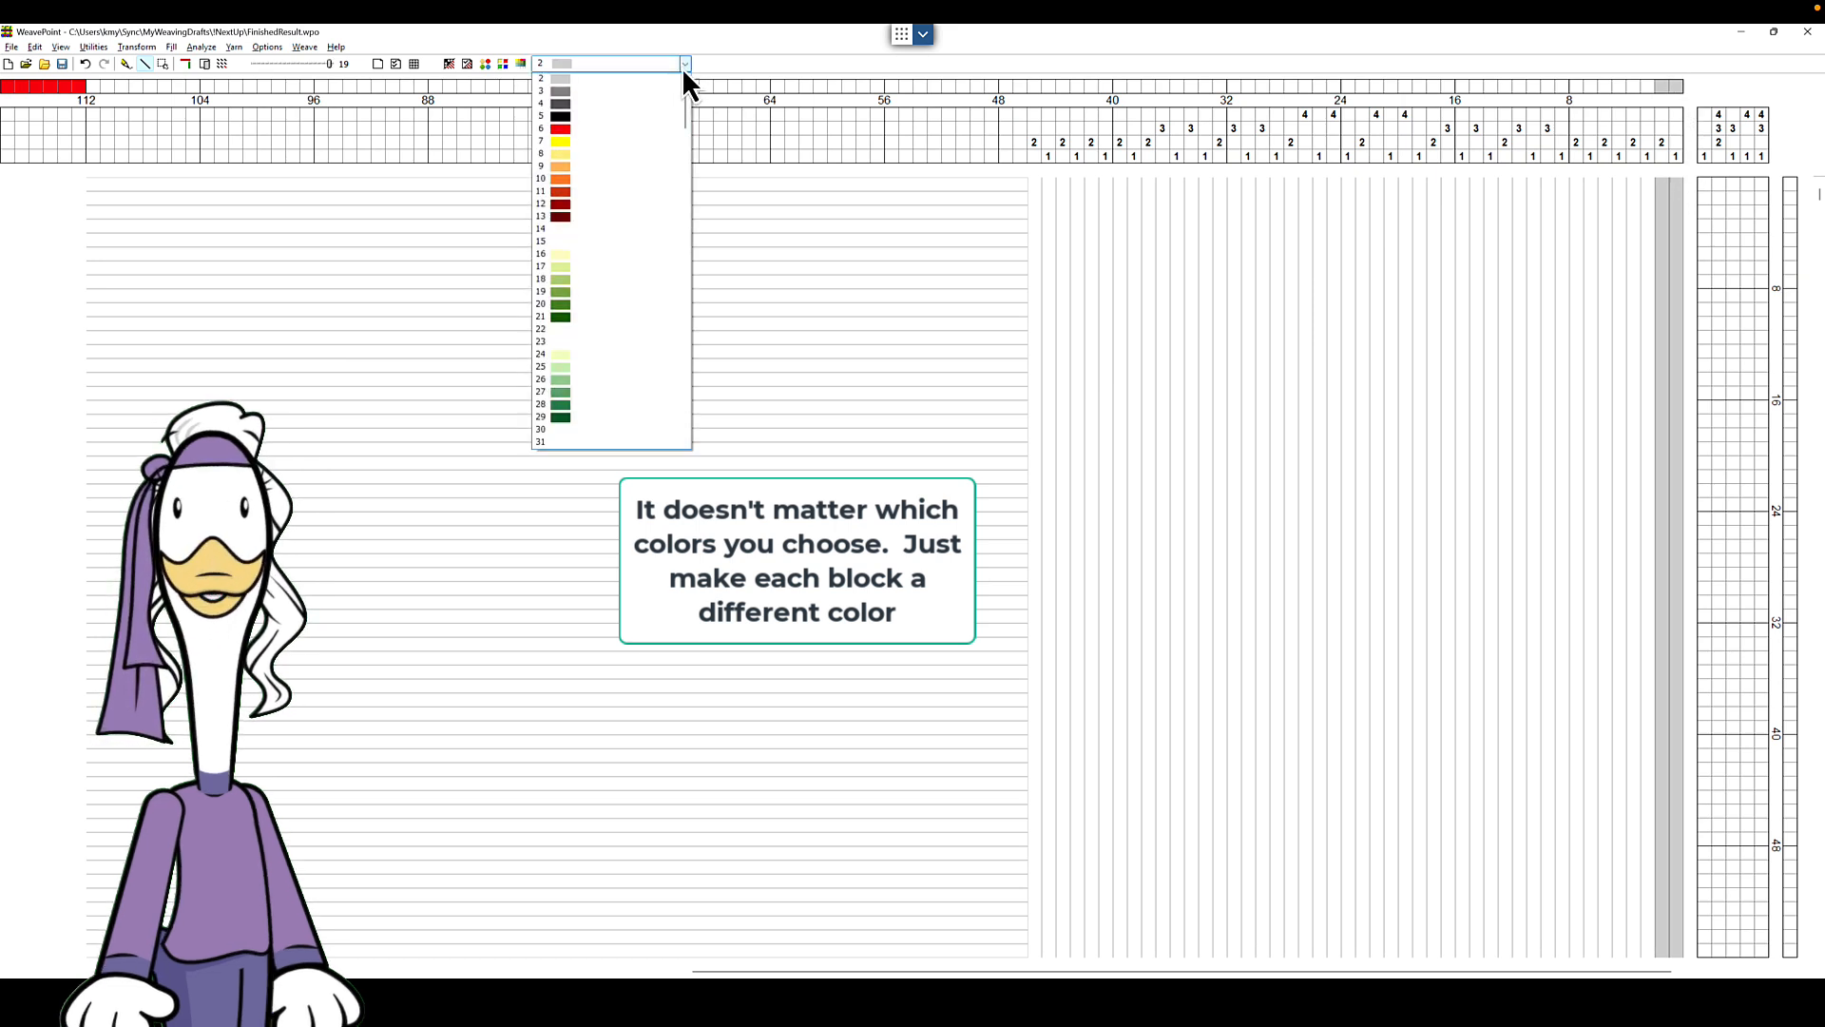
{"action": "left_click", "coordinate": [650, 129]}
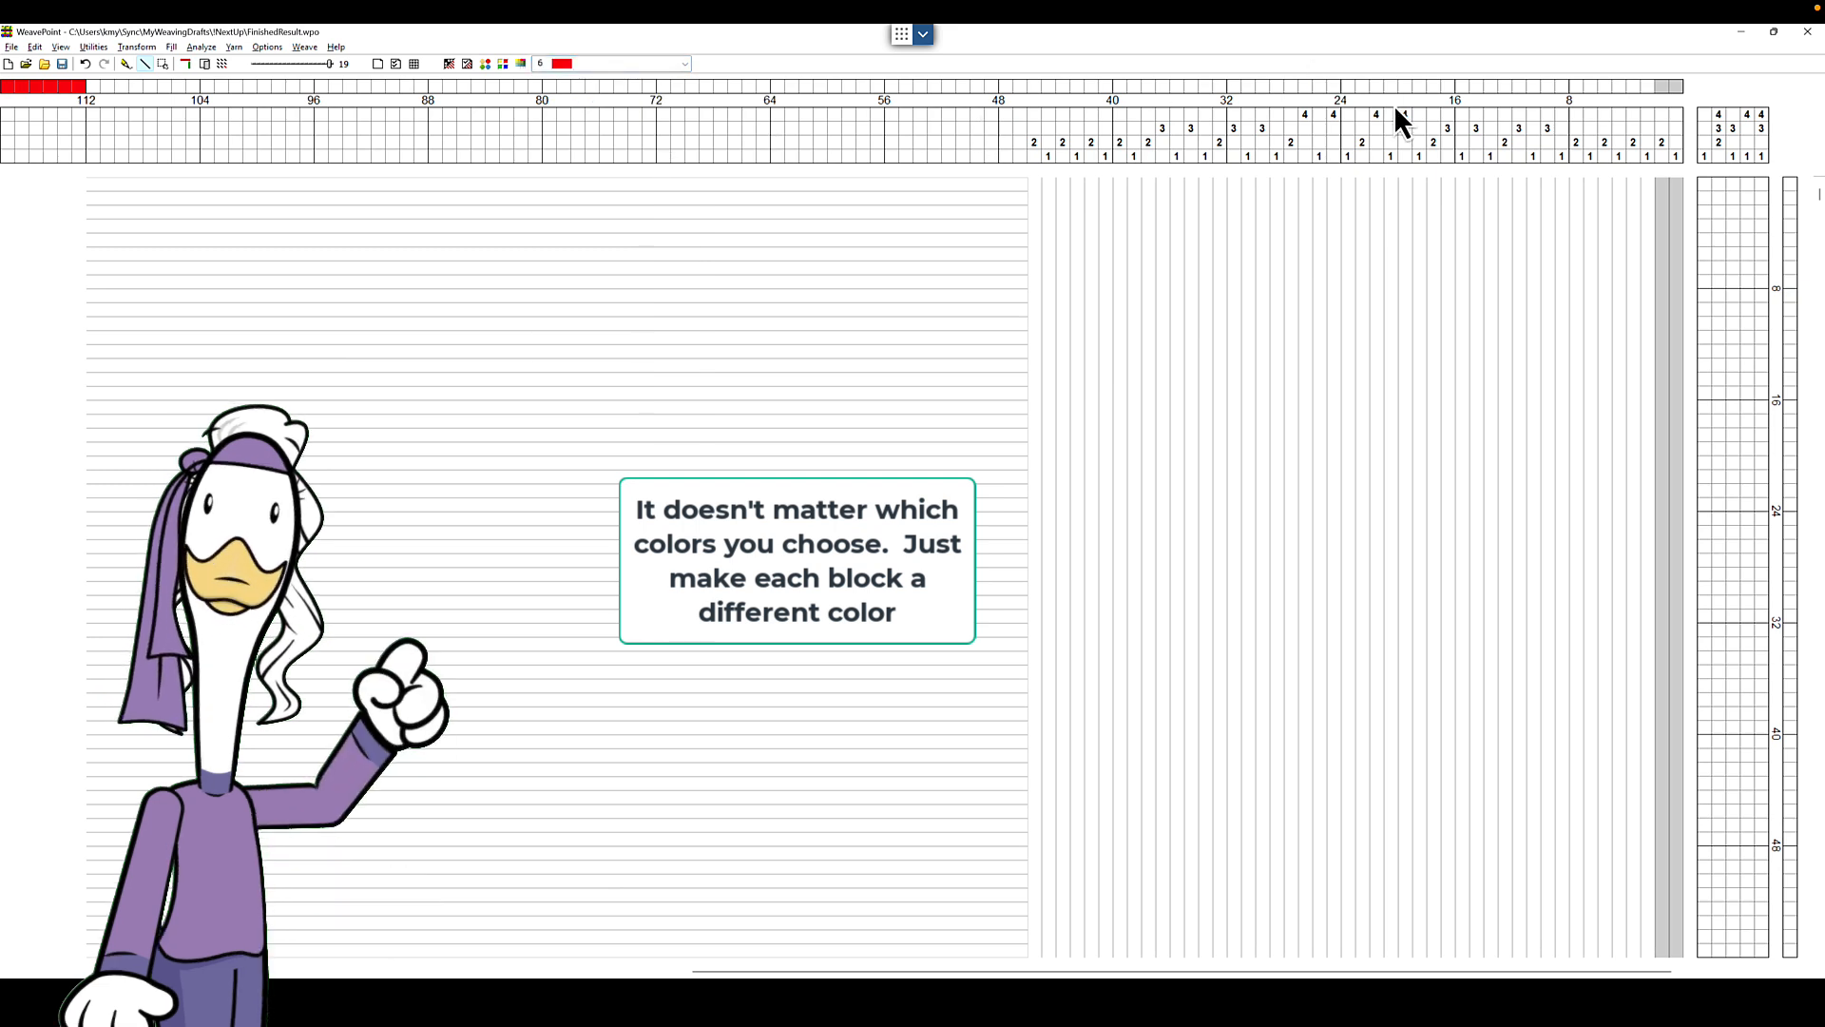
{"action": "left_click", "coordinate": [1556, 92]}
{"action": "left_click_drag", "start_coordinate": [1554, 93], "coordinate": [1508, 89]}
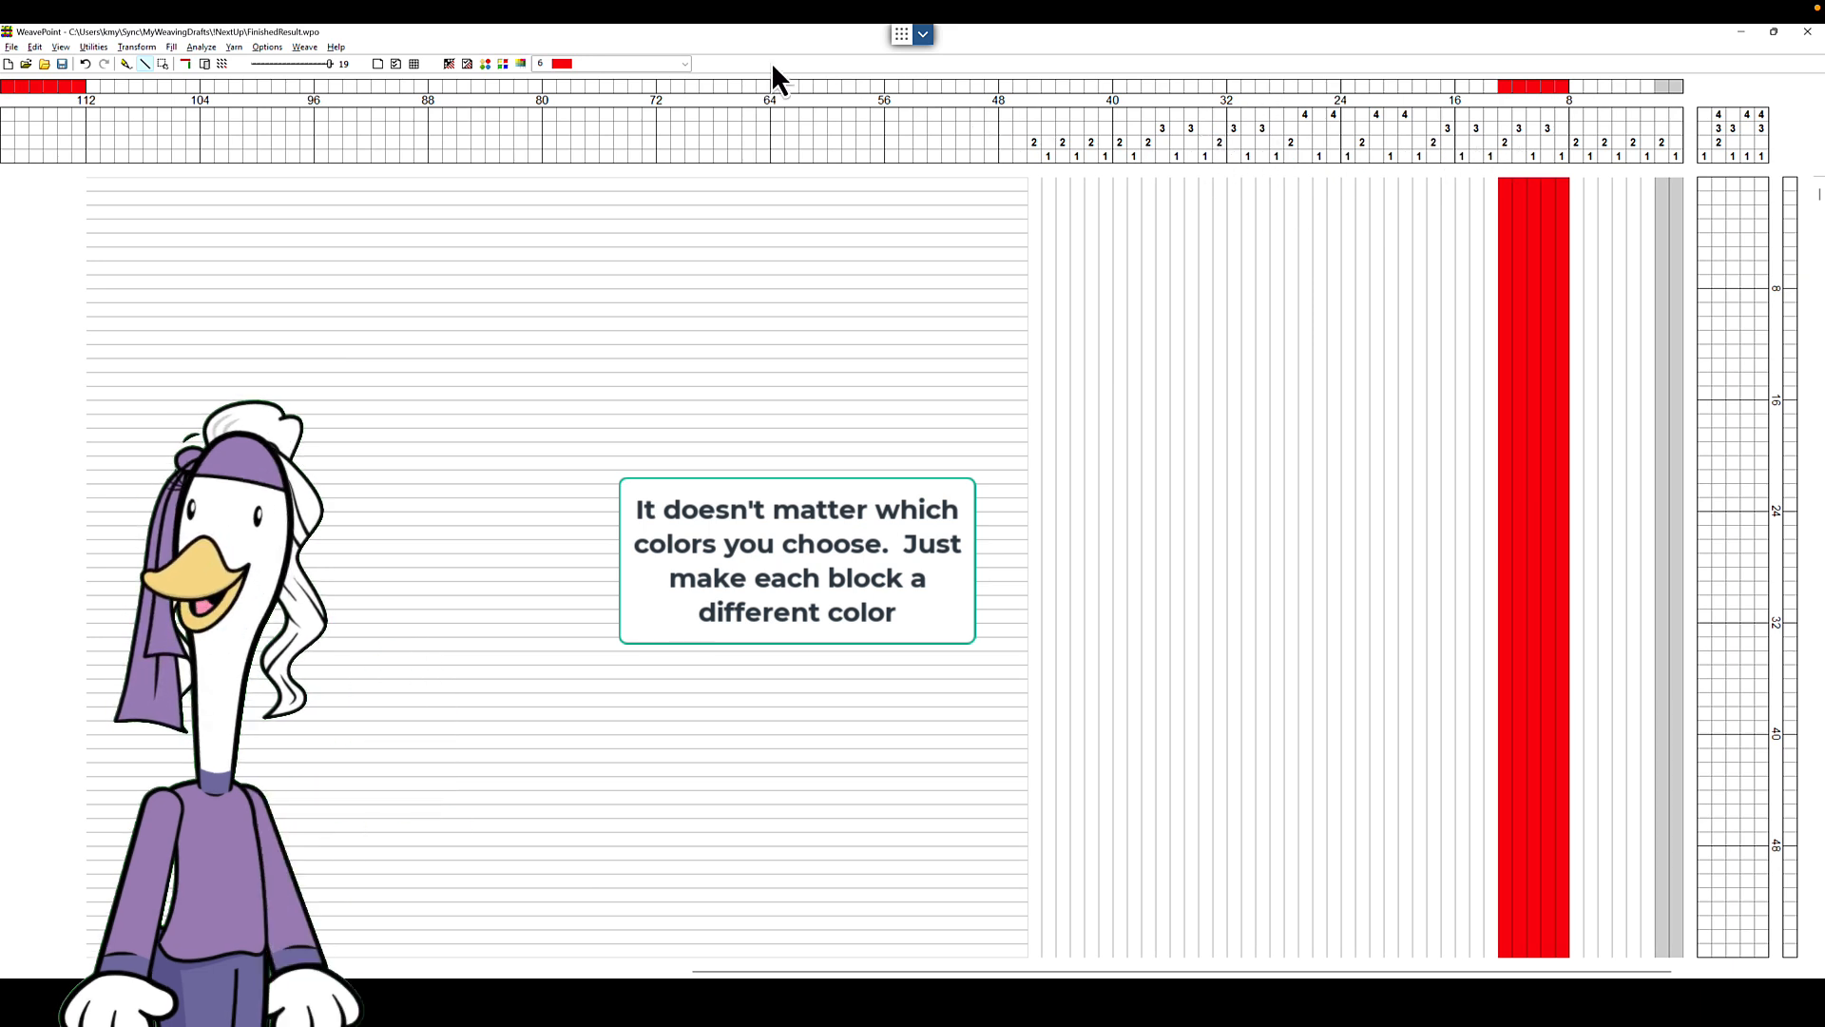
Color warp ends 19 through 23 with yellow color 7 to mark the third block.
{"action": "left_click", "coordinate": [684, 65]}
{"action": "left_click", "coordinate": [669, 108]}
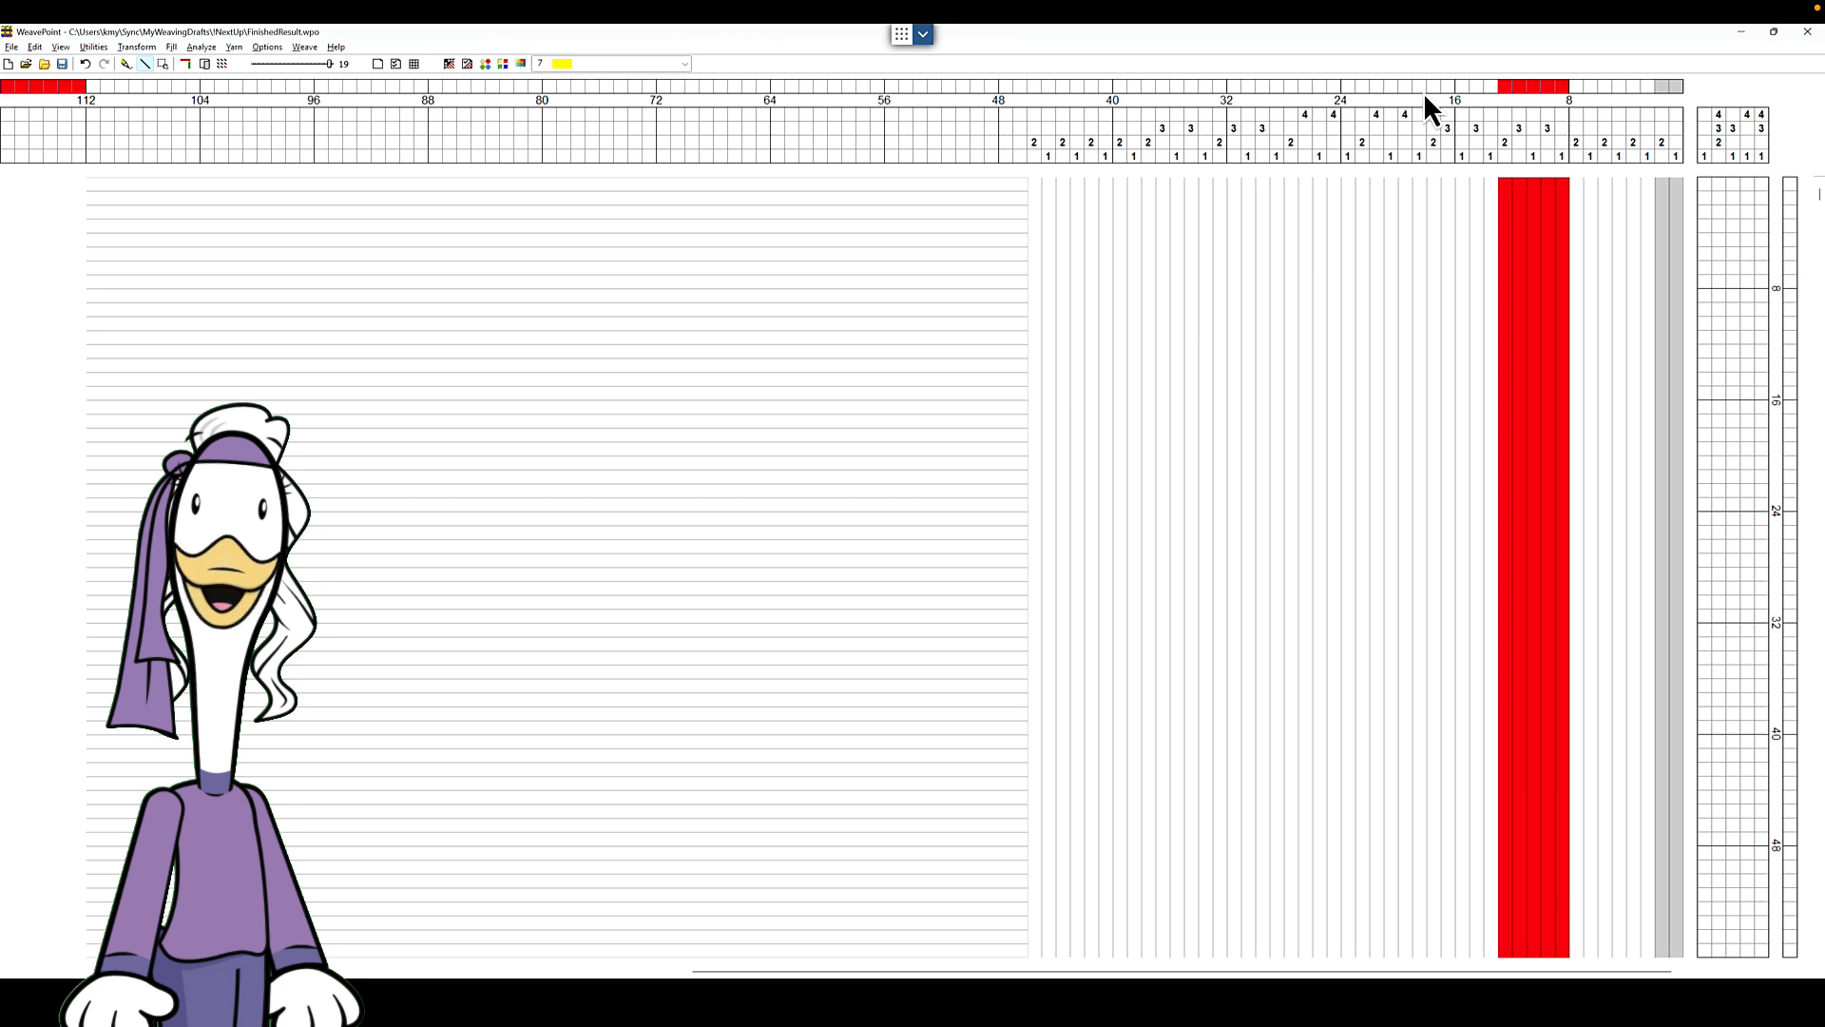
{"action": "left_click_drag", "start_coordinate": [1418, 89], "coordinate": [1367, 87]}
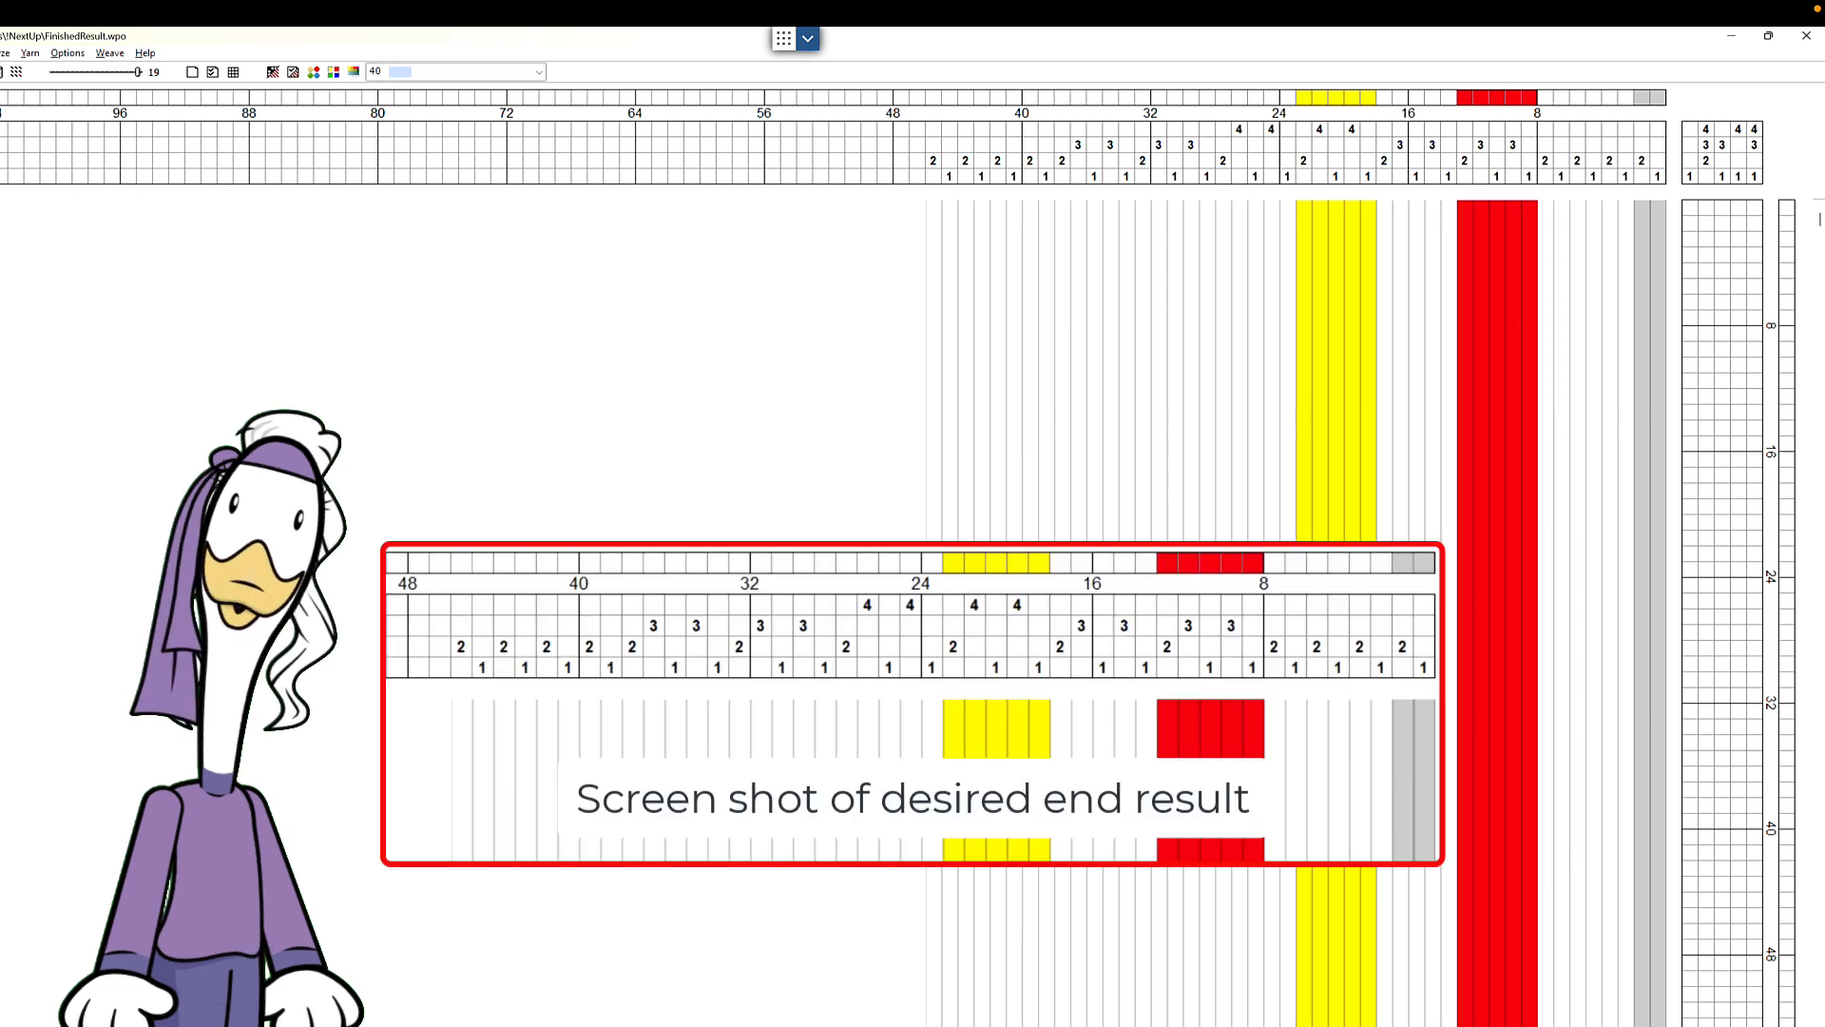
Create a new pattern with the default settings and enter the first four threading ends in block 1.
{"action": "key", "text": "ctrl+n"}
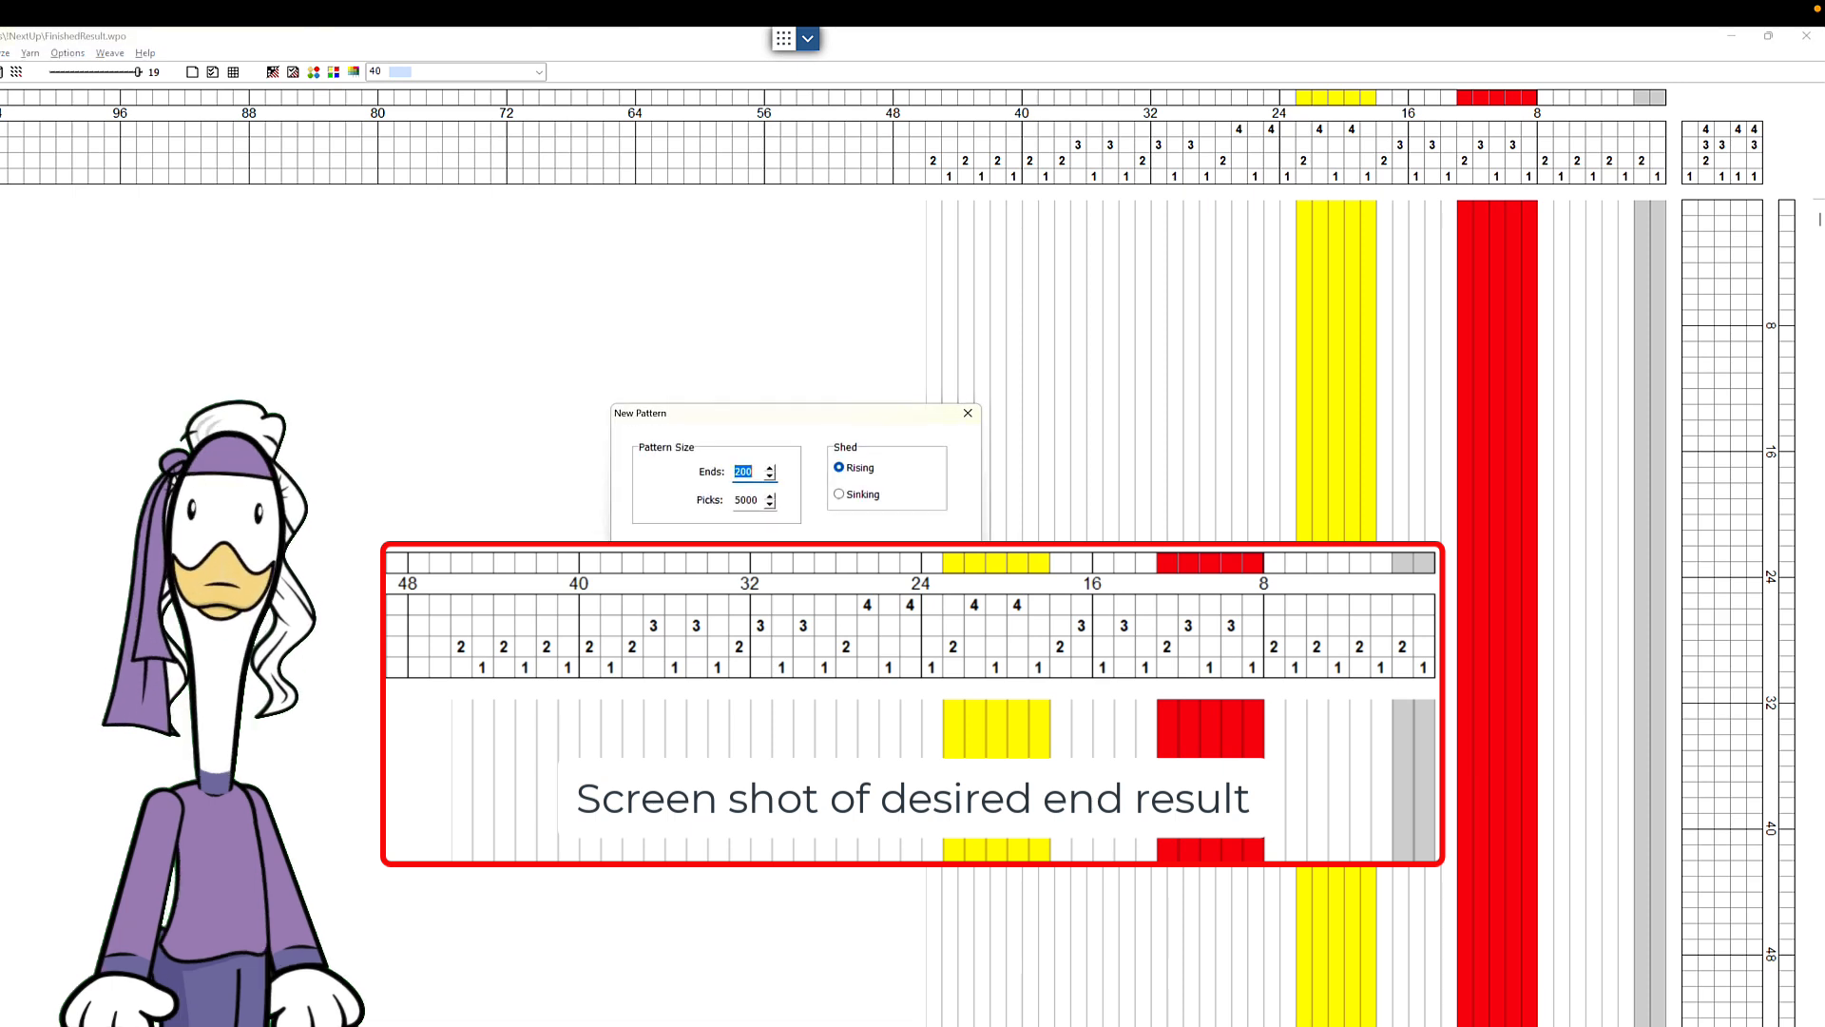
{"action": "key", "text": "Return"}
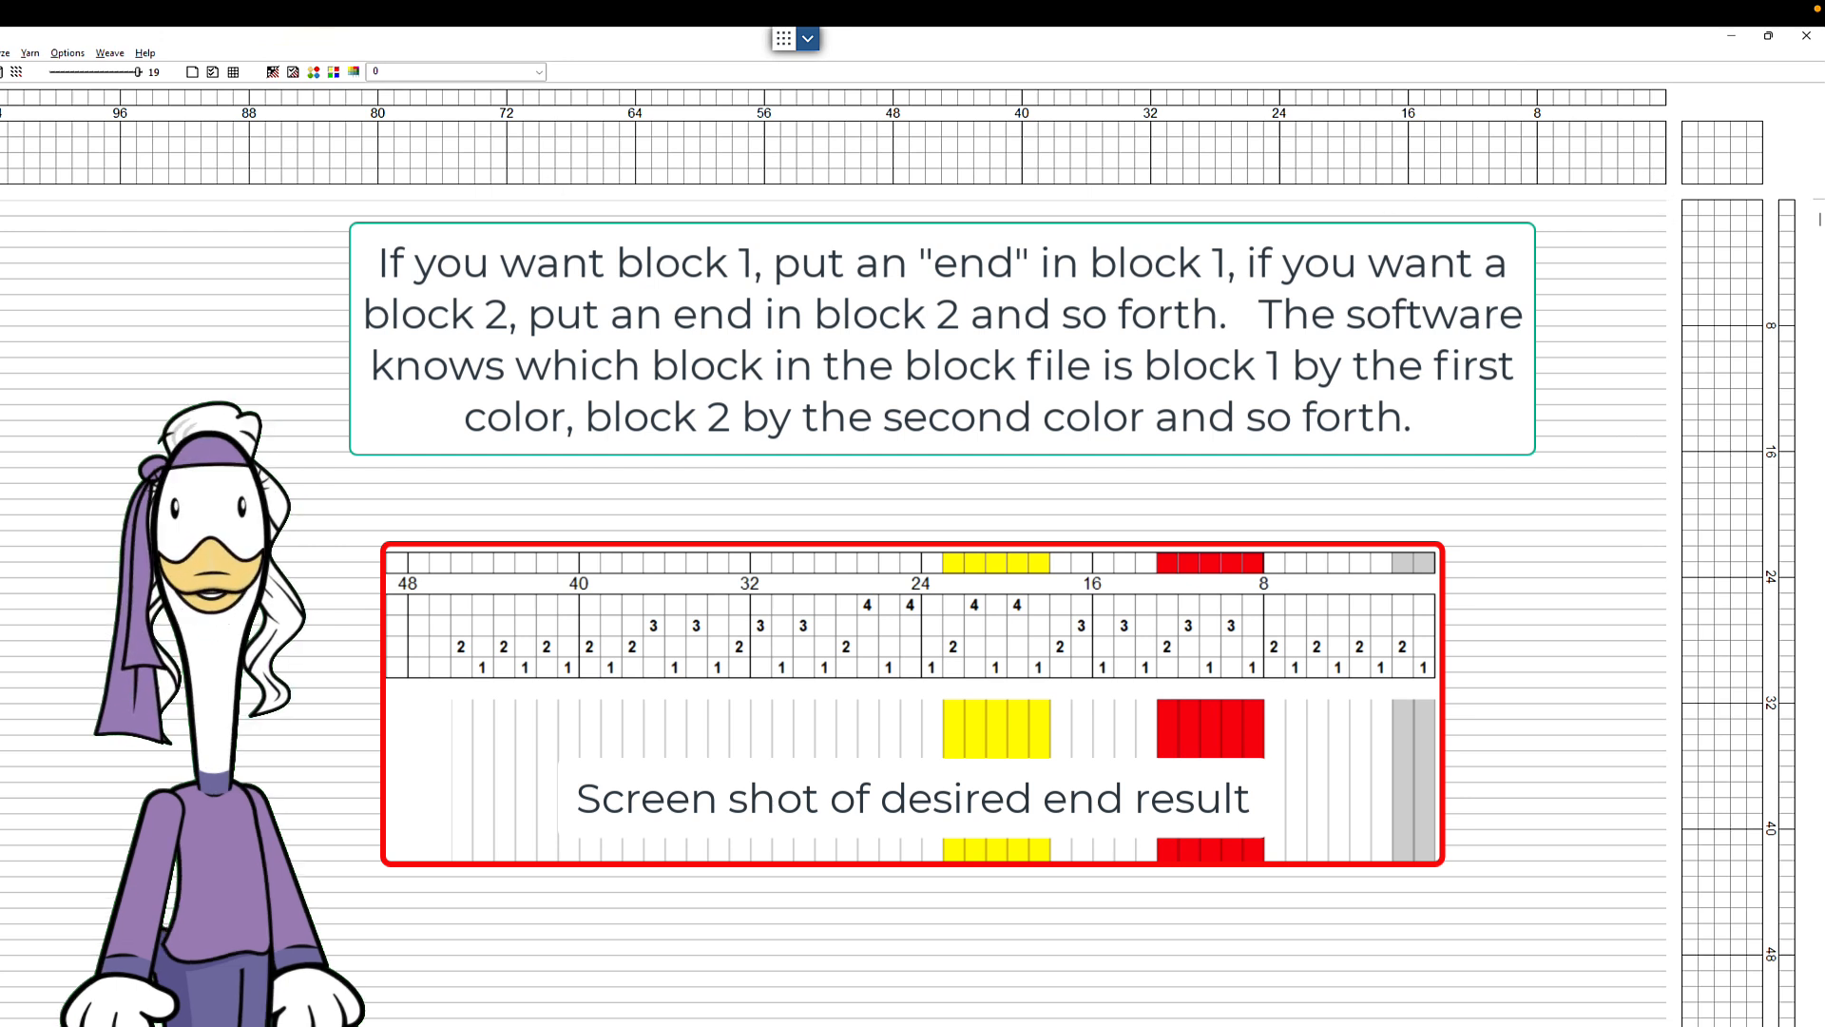
{"action": "left_click", "coordinate": [1657, 176]}
{"action": "left_click", "coordinate": [1641, 177]}
{"action": "left_click", "coordinate": [1626, 177]}
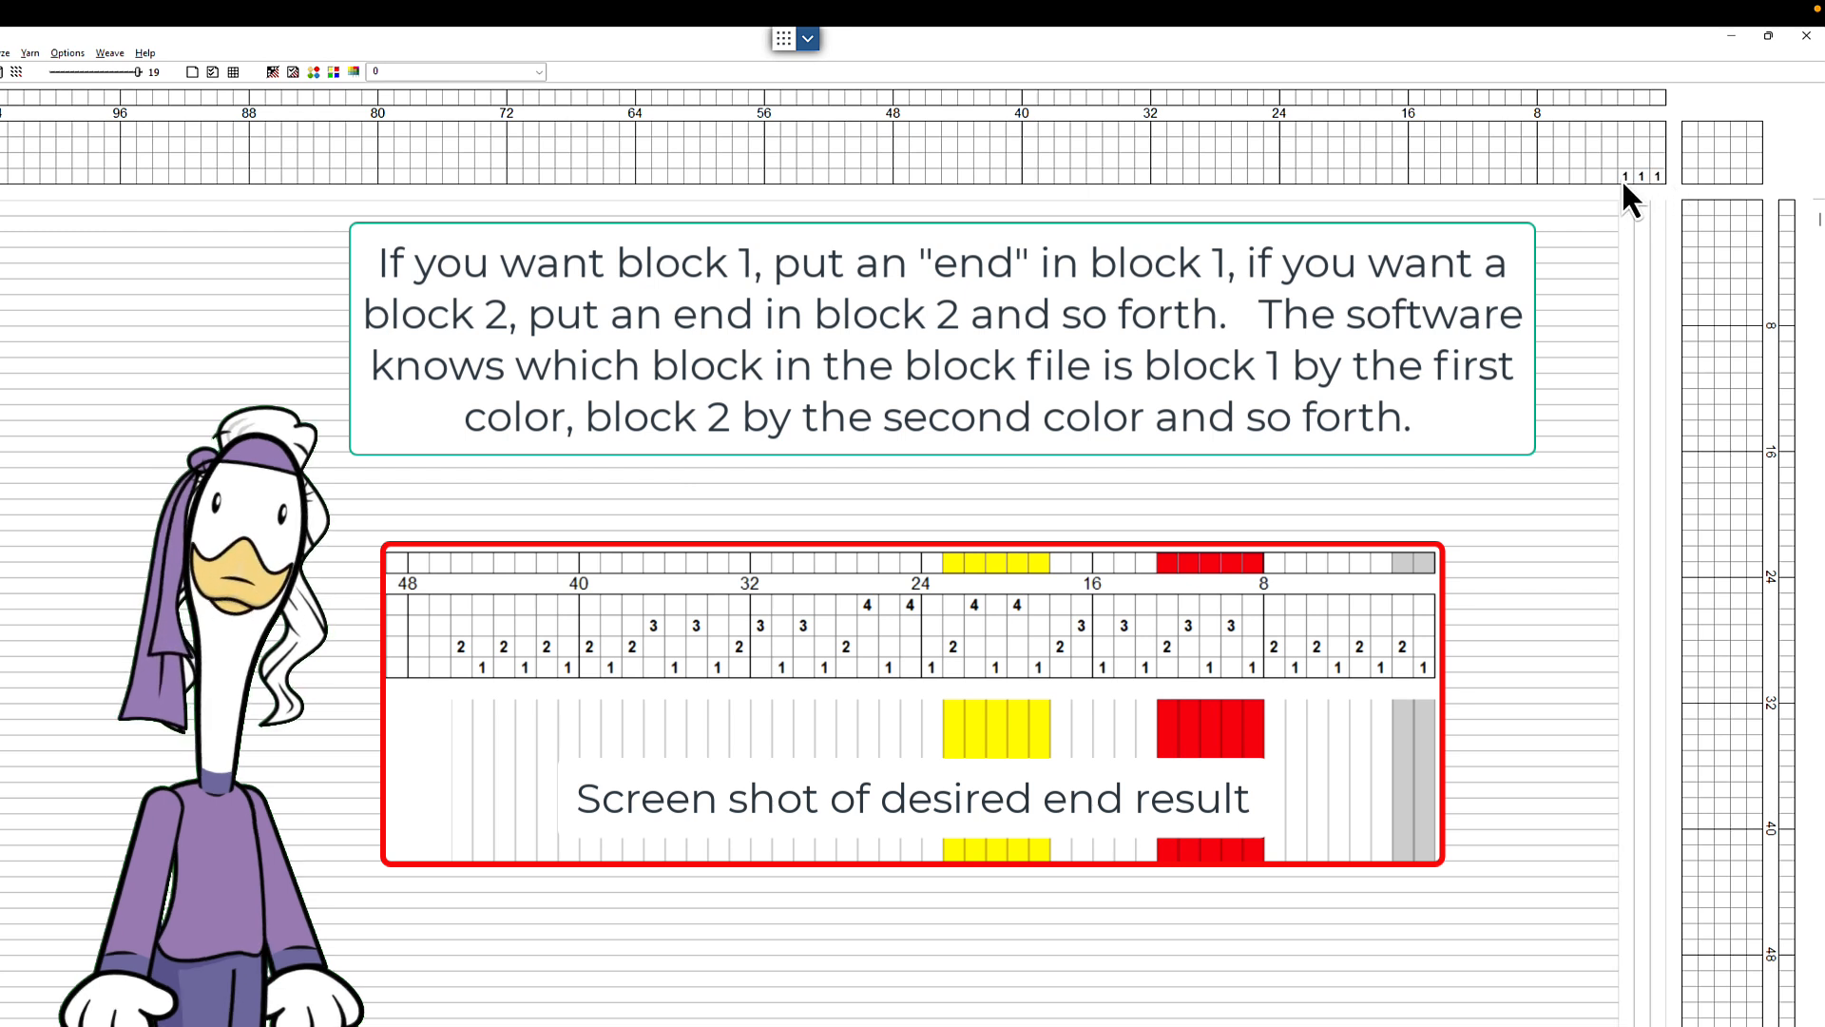
{"action": "left_click", "coordinate": [1609, 176]}
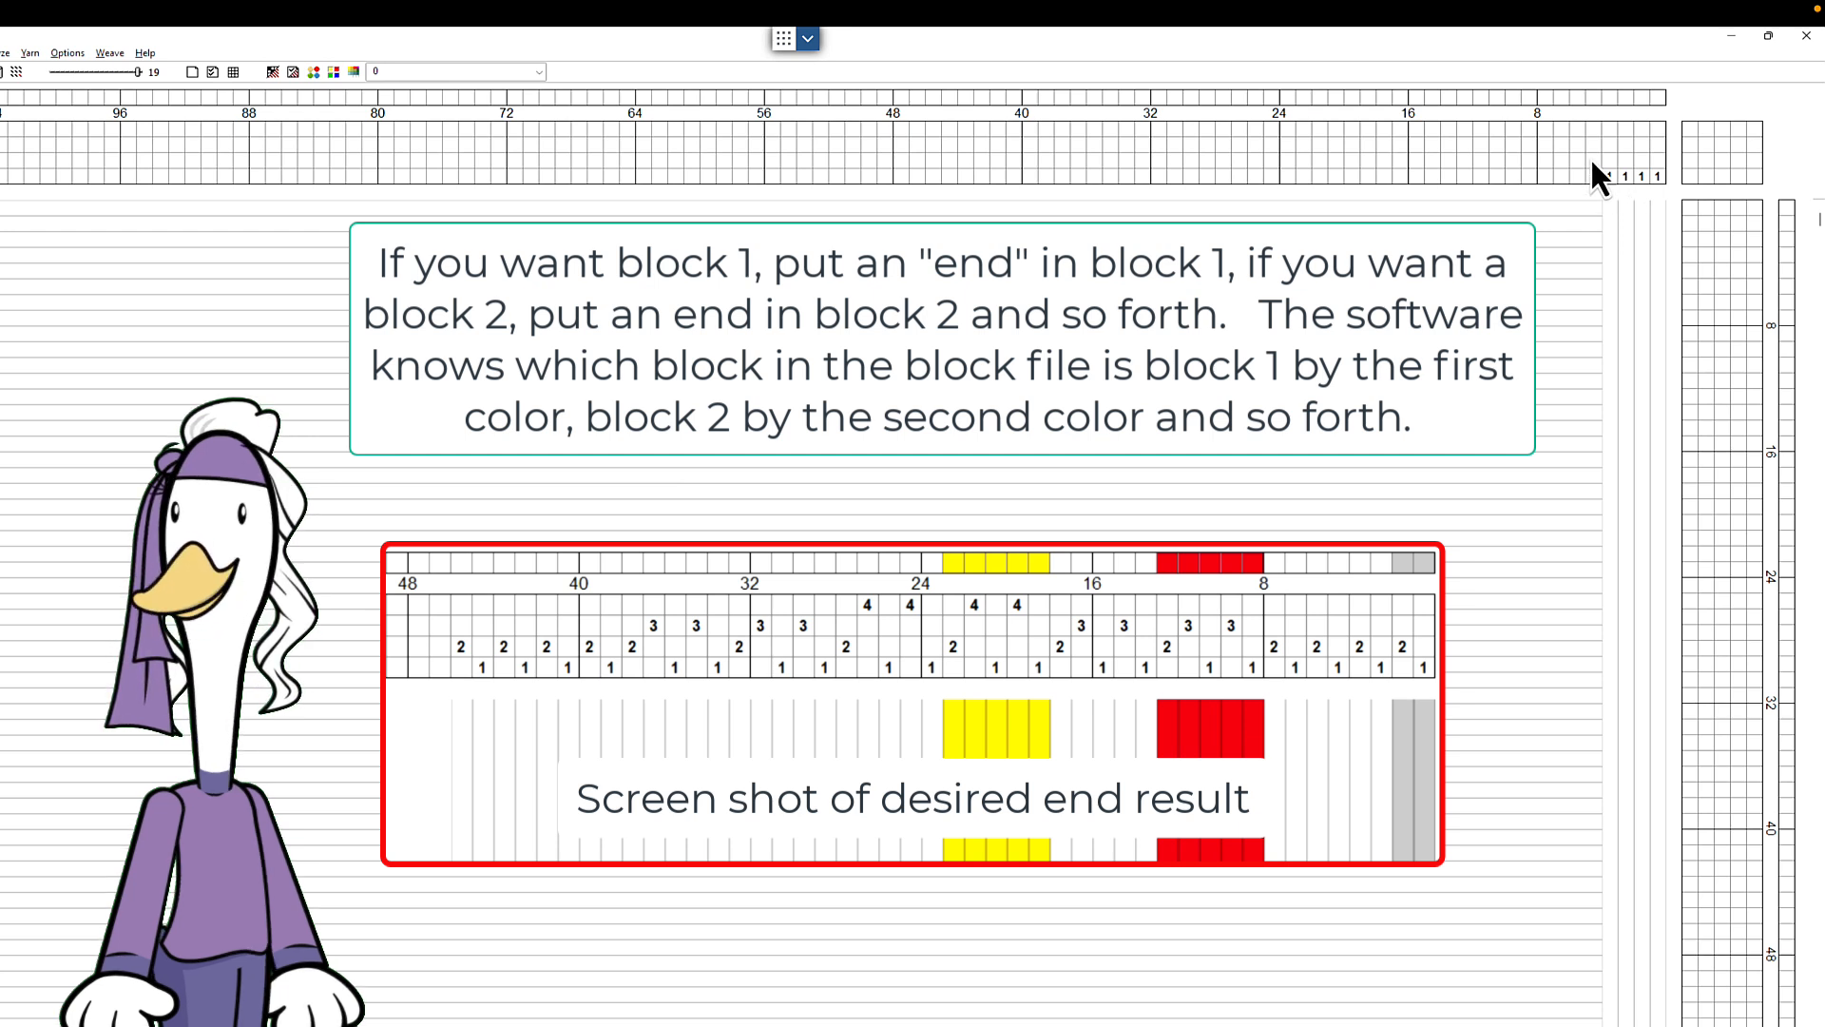
Thread ends 5–6 in block 2, 7–8 in block 3, 9–10 in block 2 and 11–14 in block 1, and save the profile draft.
{"action": "left_click_drag", "start_coordinate": [1592, 160], "coordinate": [1543, 145]}
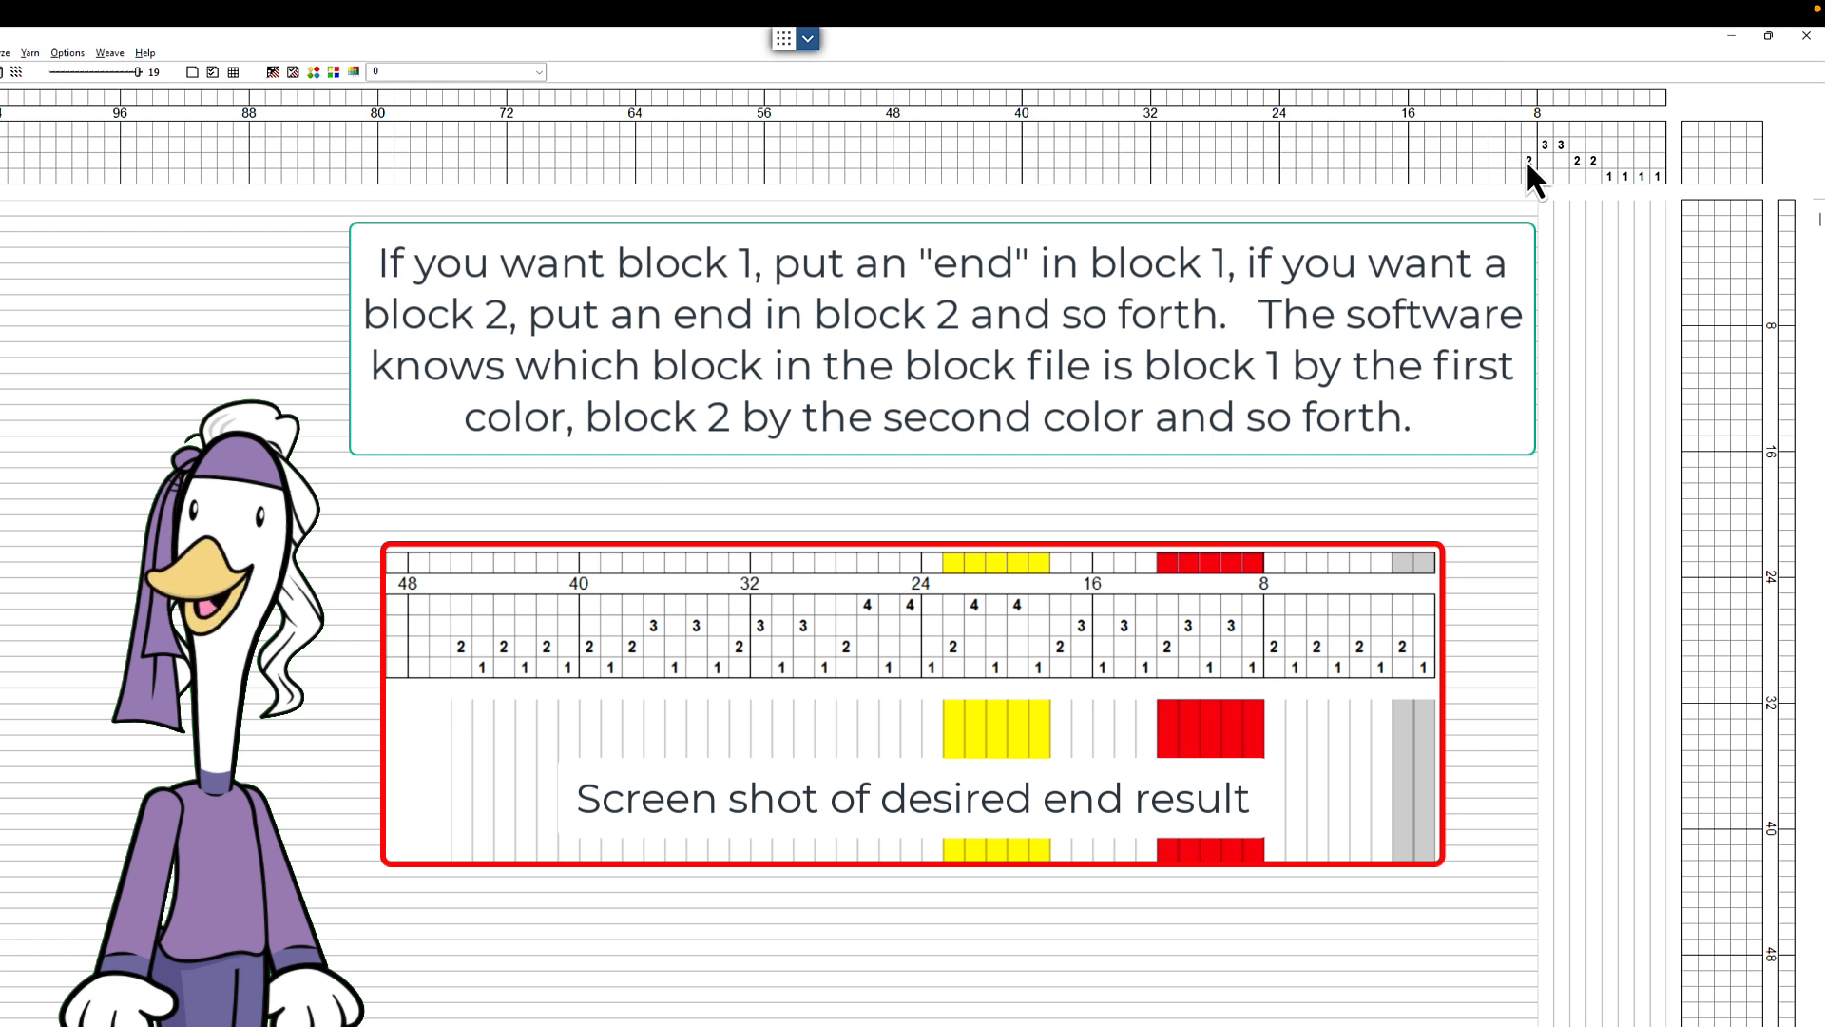
{"action": "left_click_drag", "start_coordinate": [1526, 161], "coordinate": [1452, 176]}
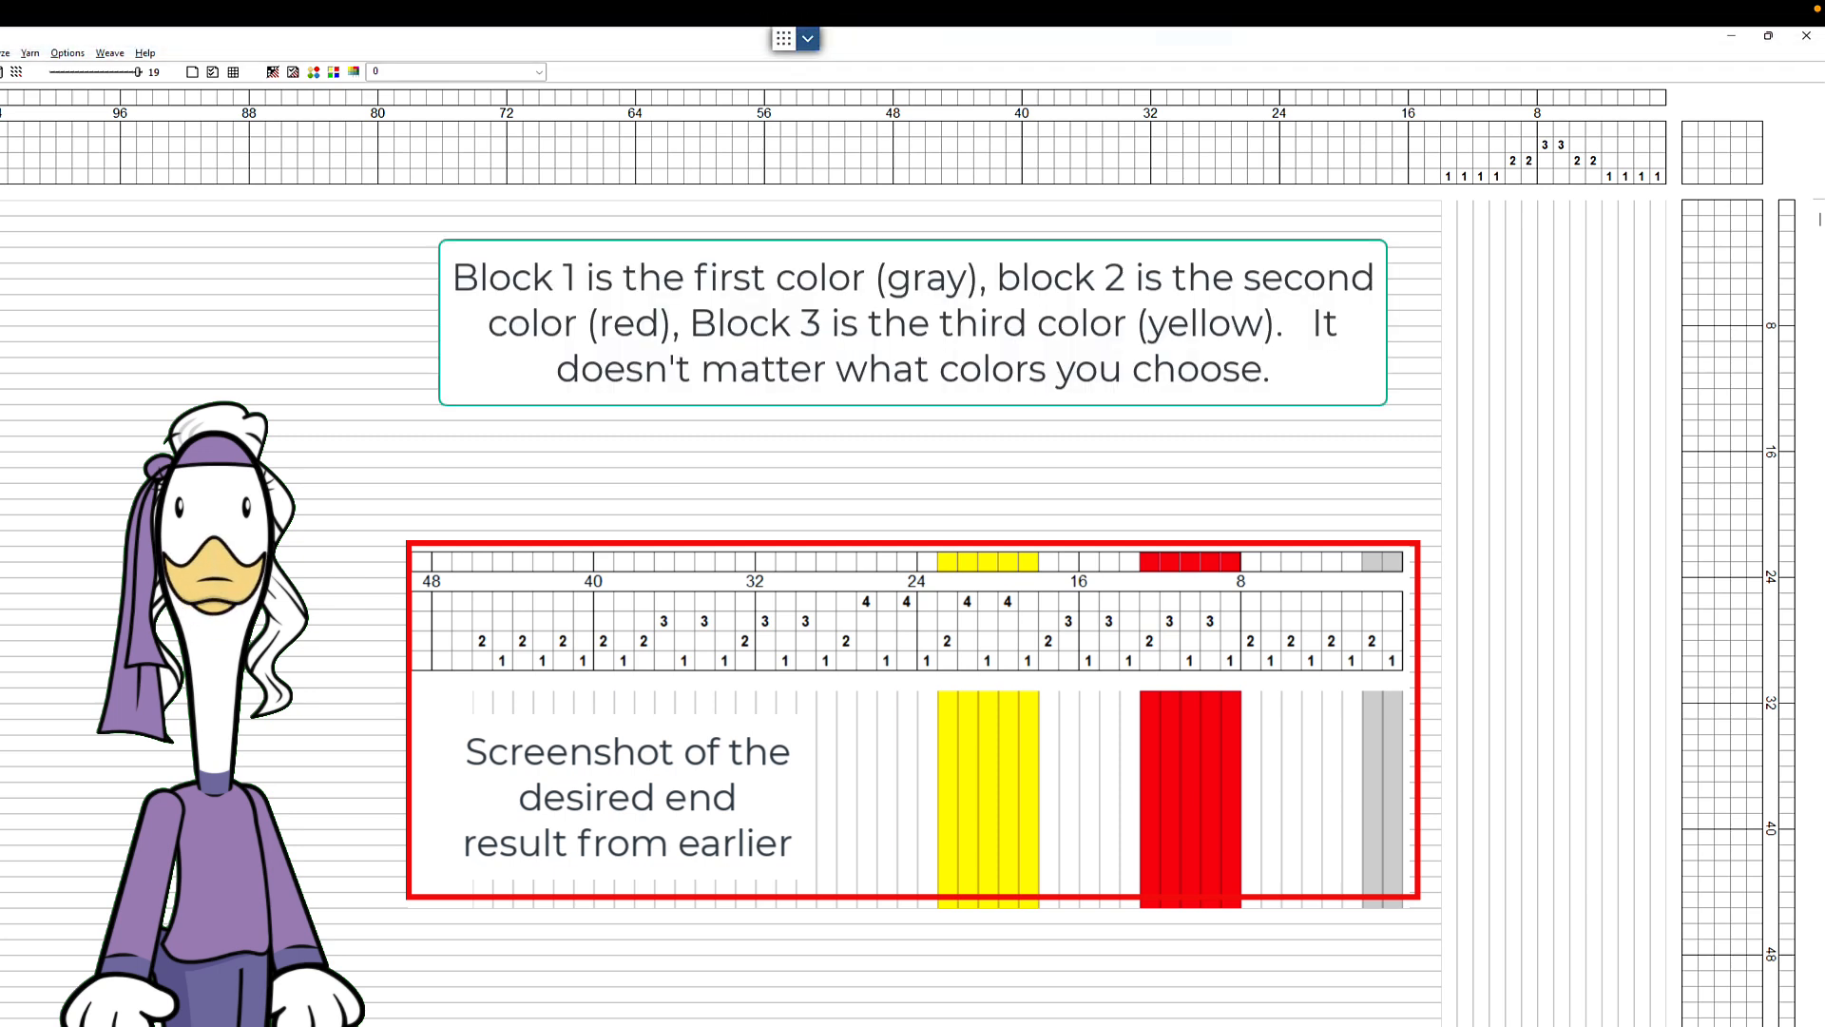
{"action": "key", "text": "ctrl+s"}
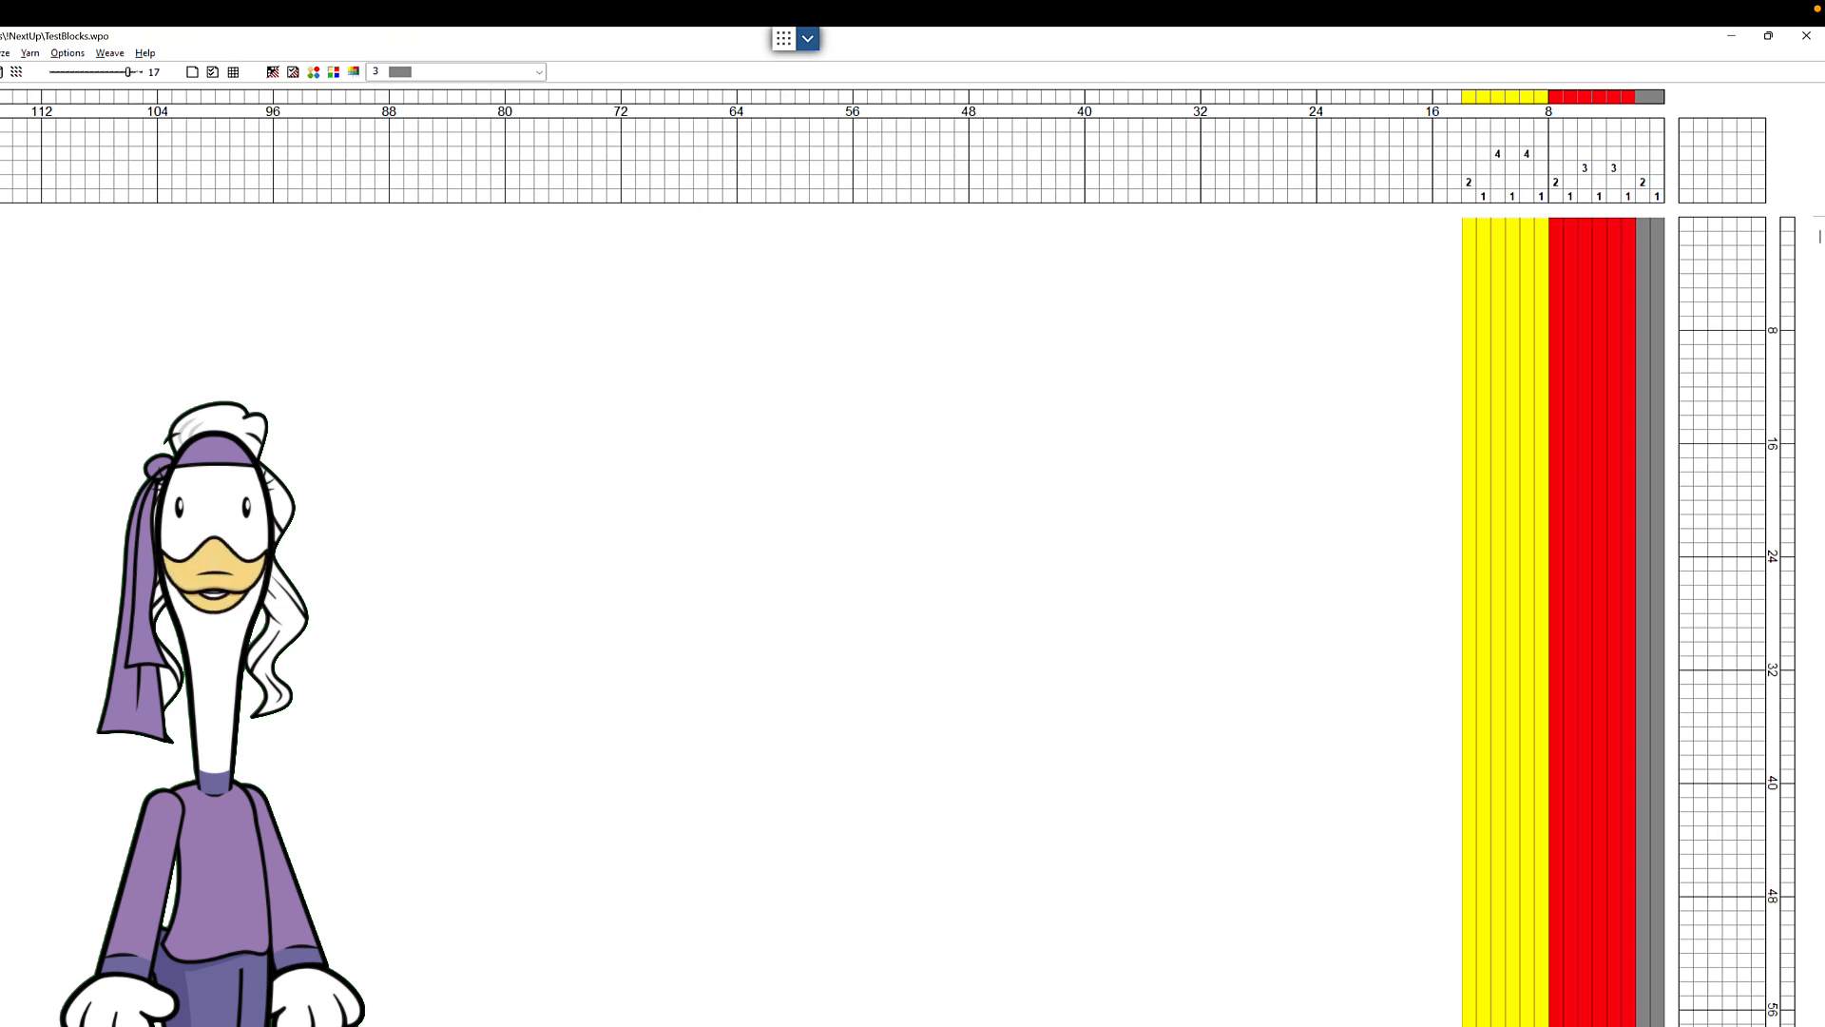
Open Profile Draft.wpo and apply Block Substitution with TestBlocks.wpo as the blocks file and Absolute placement, previewing it first.
{"action": "key", "text": "alt+f"}
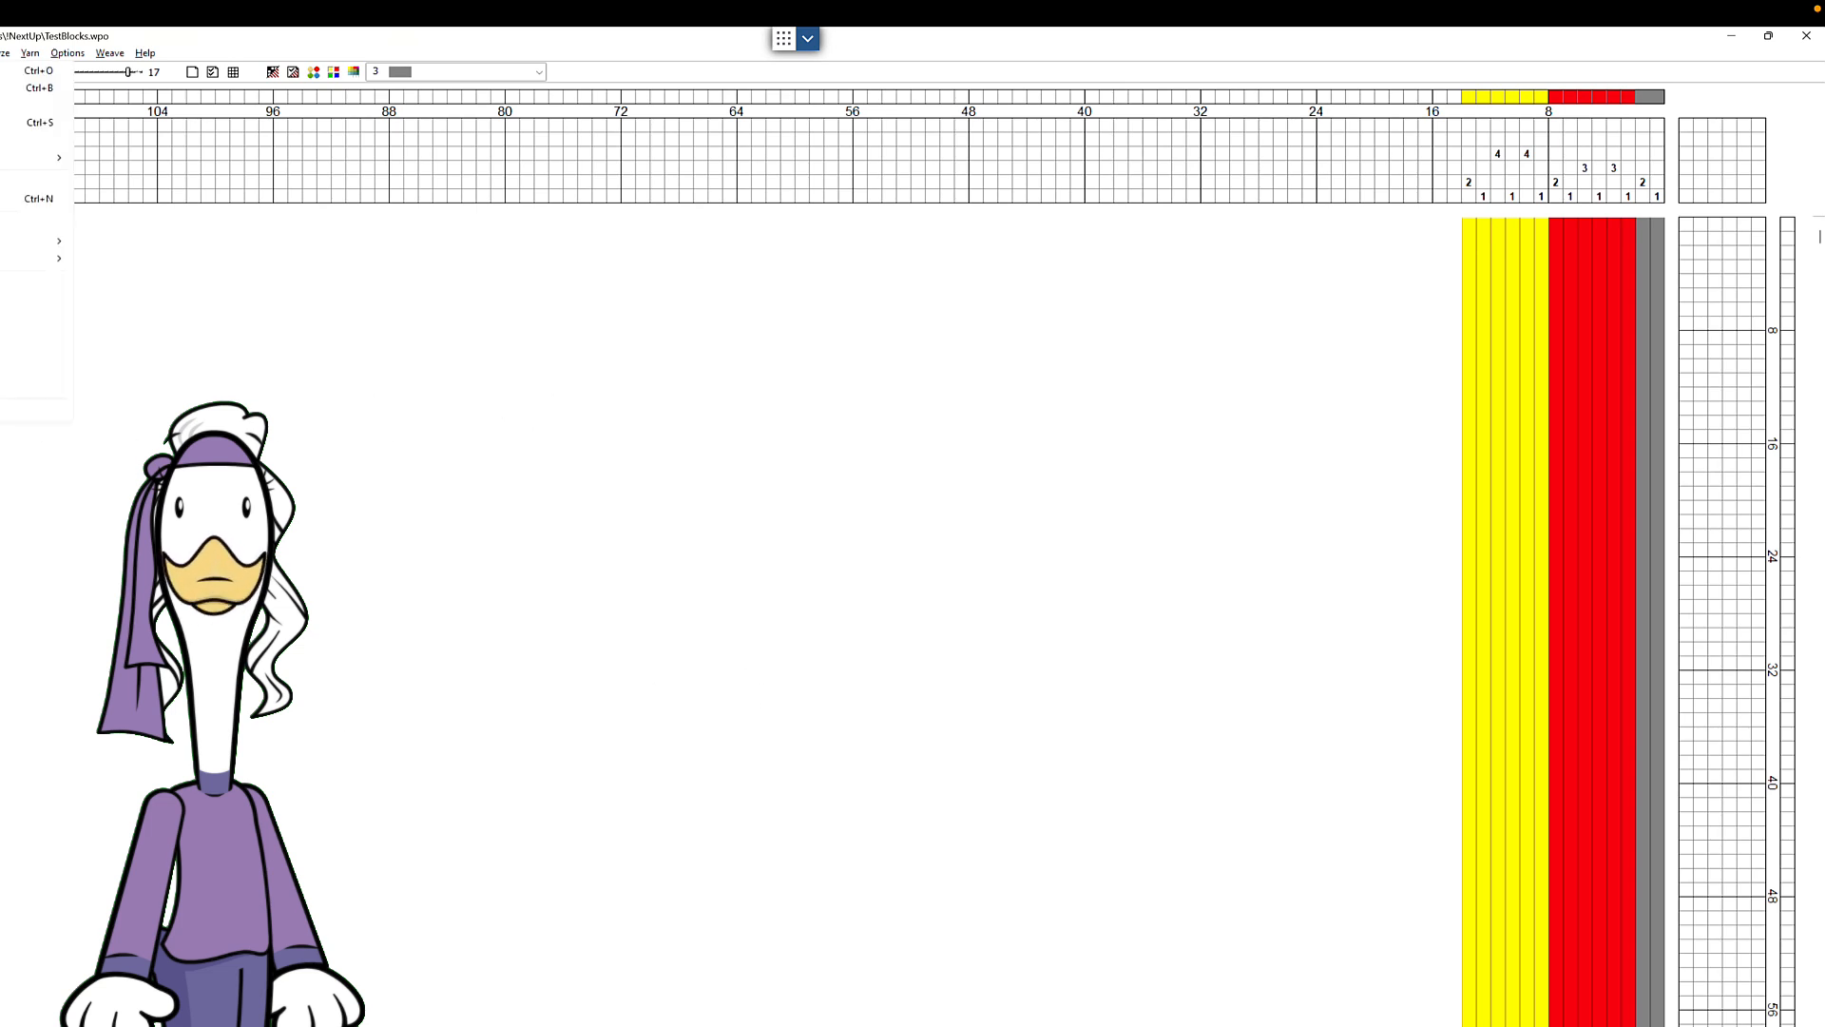
{"action": "left_click", "coordinate": [2, 297]}
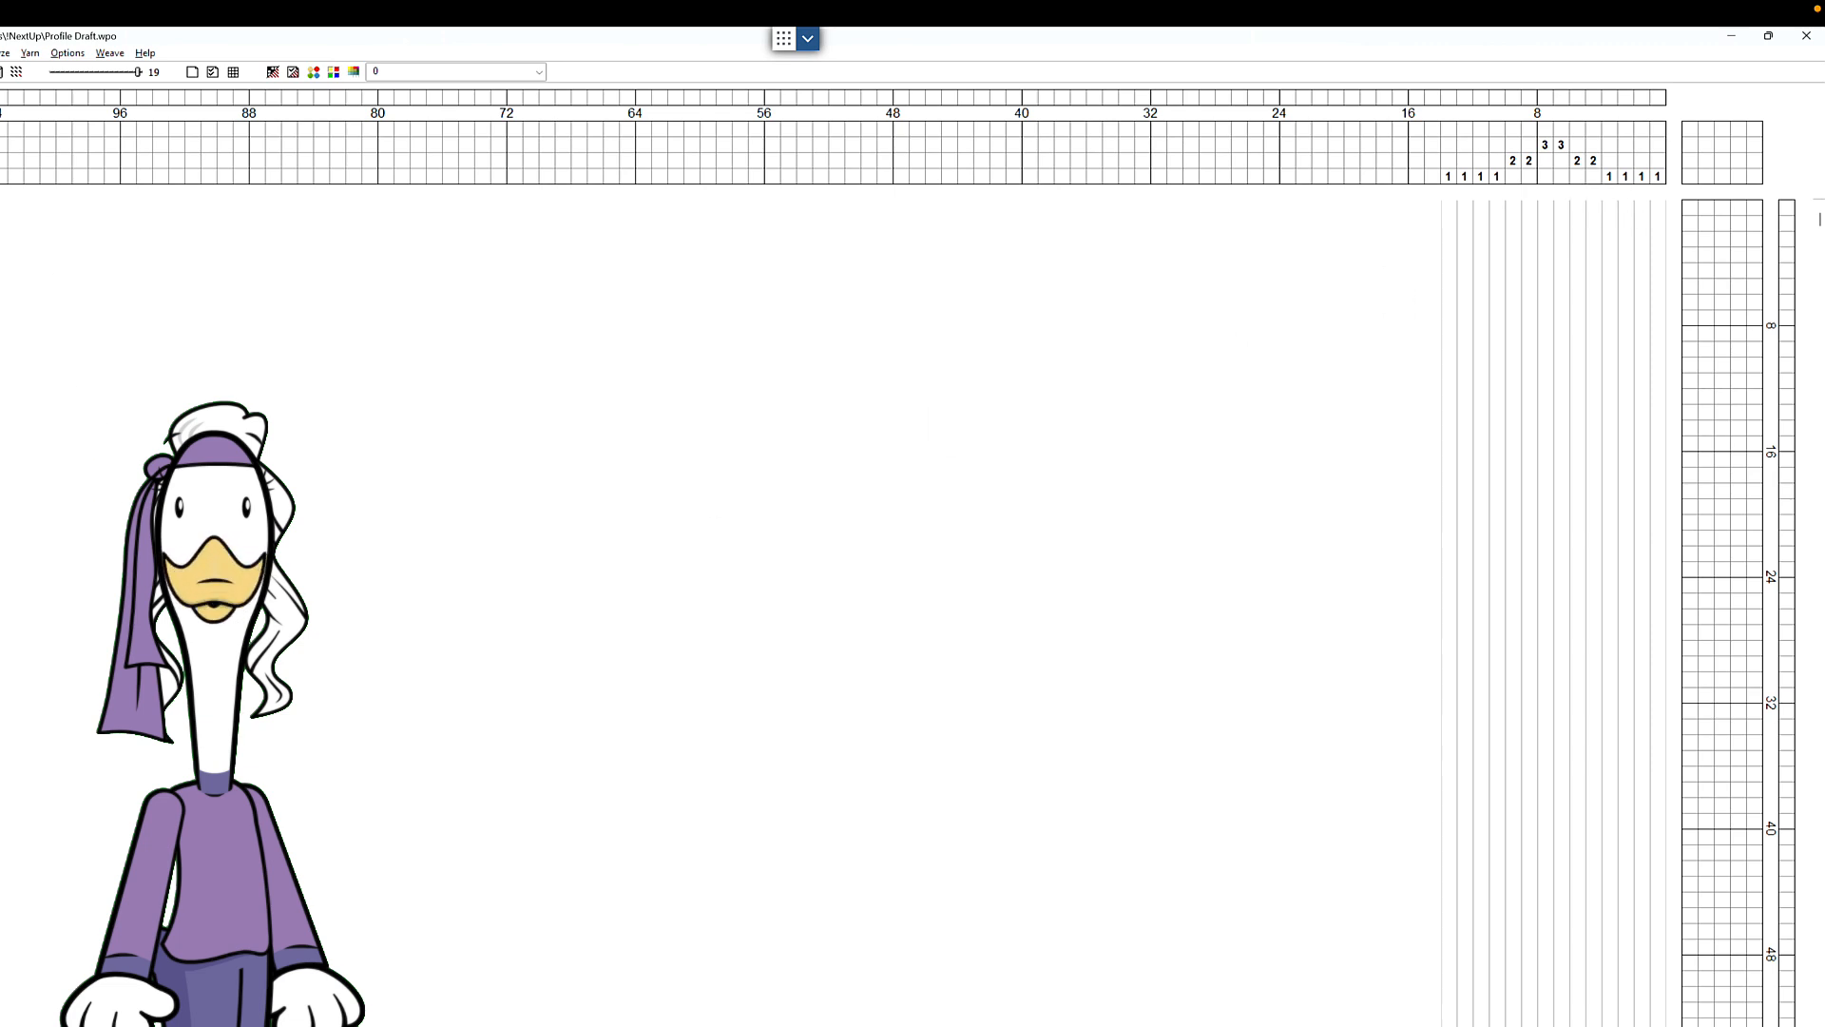
{"action": "left_click", "coordinate": [0, 53]}
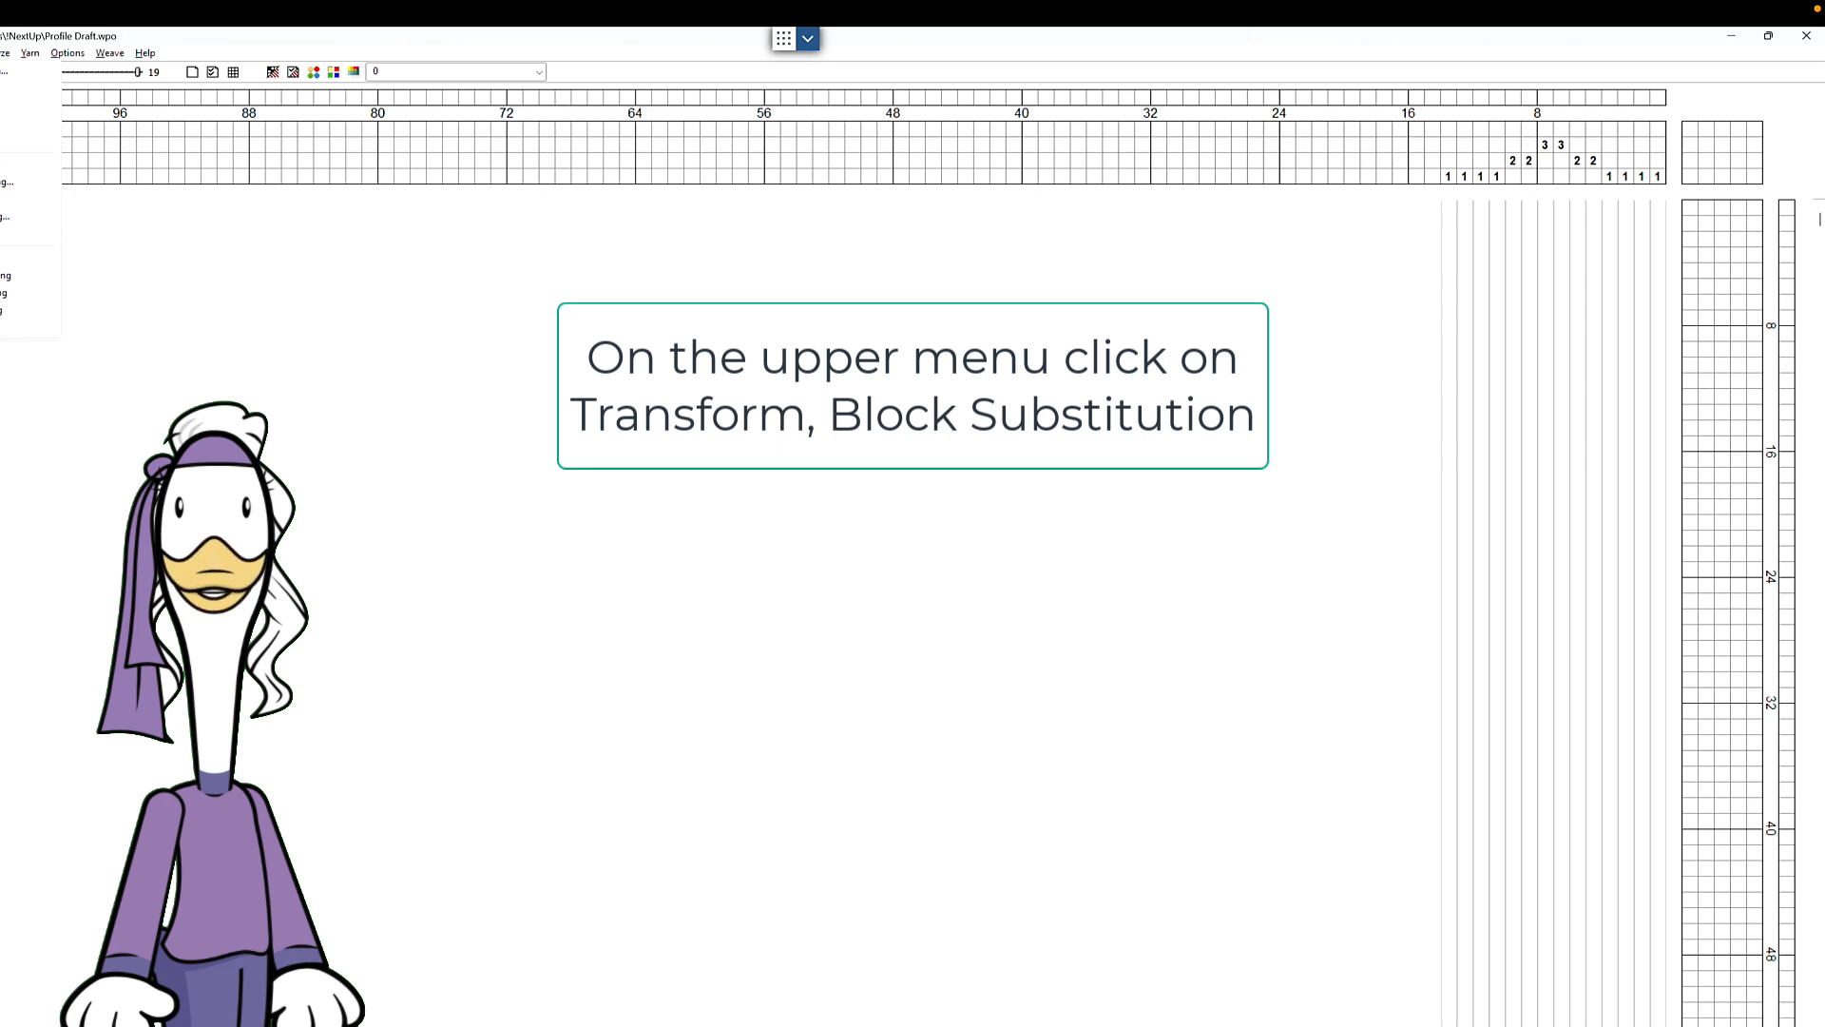
{"action": "left_click", "coordinate": [2, 72]}
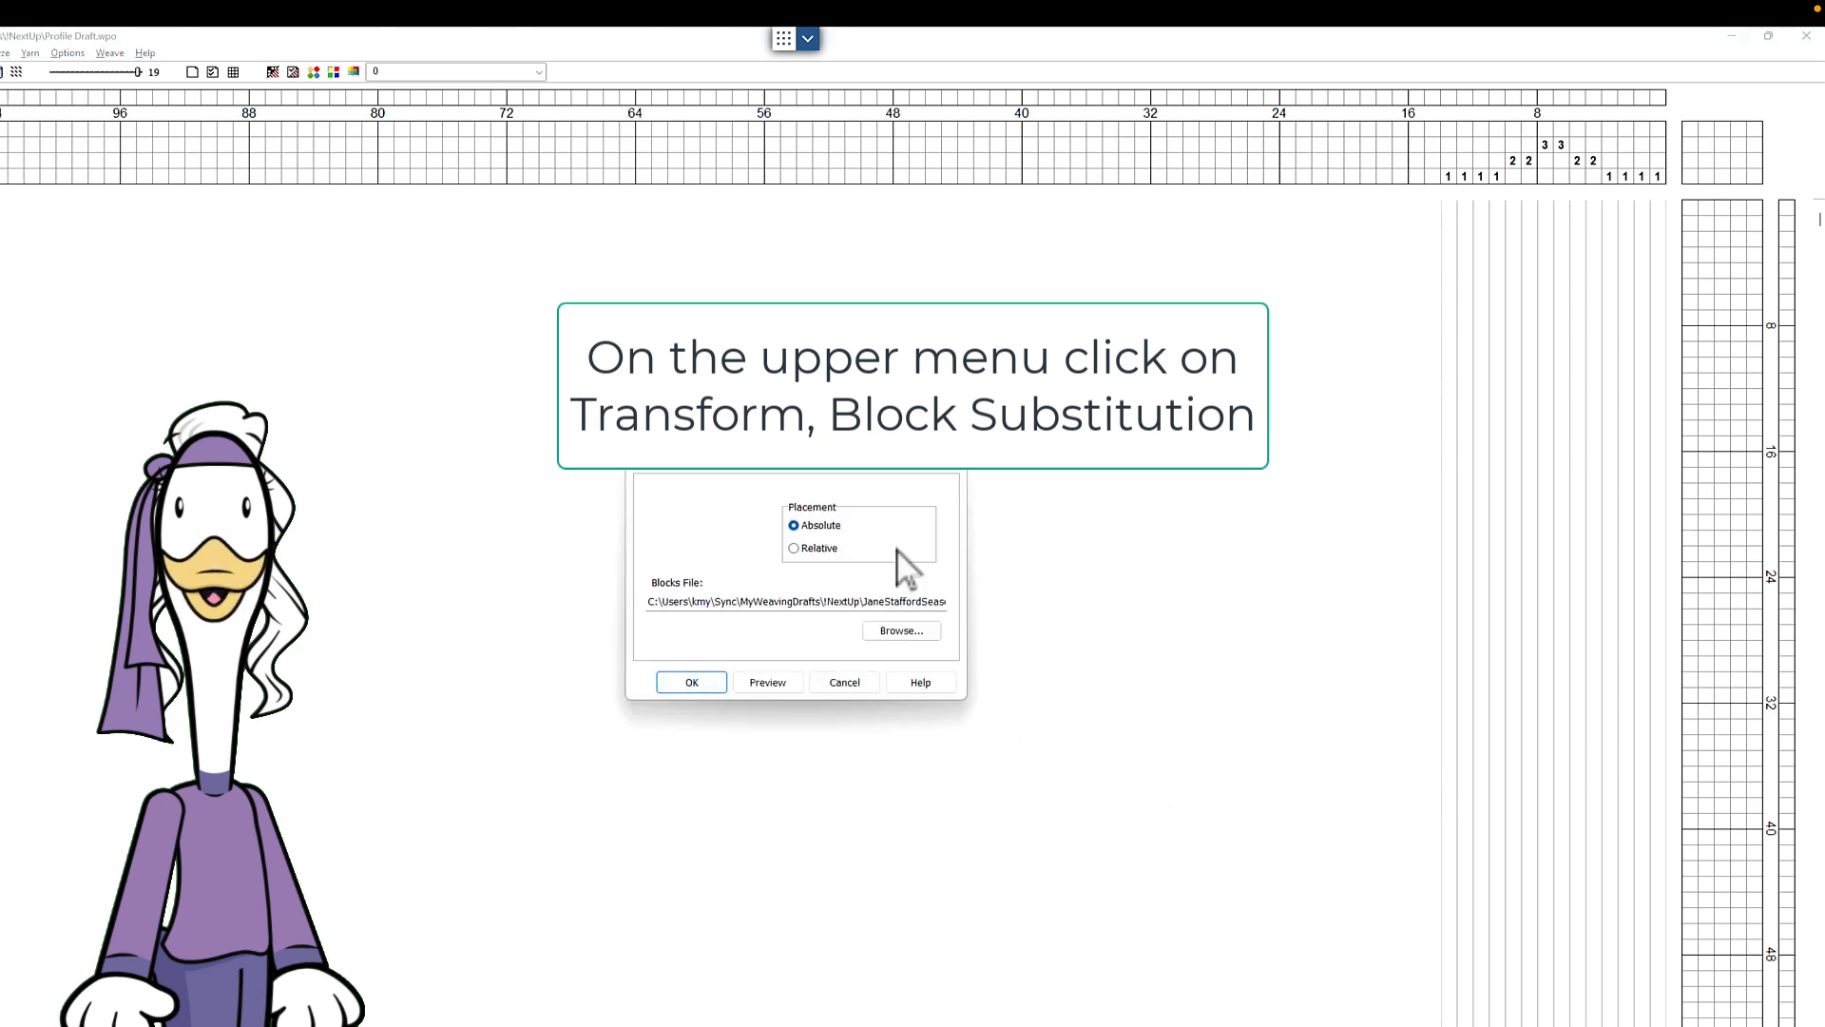
{"action": "left_click", "coordinate": [898, 632]}
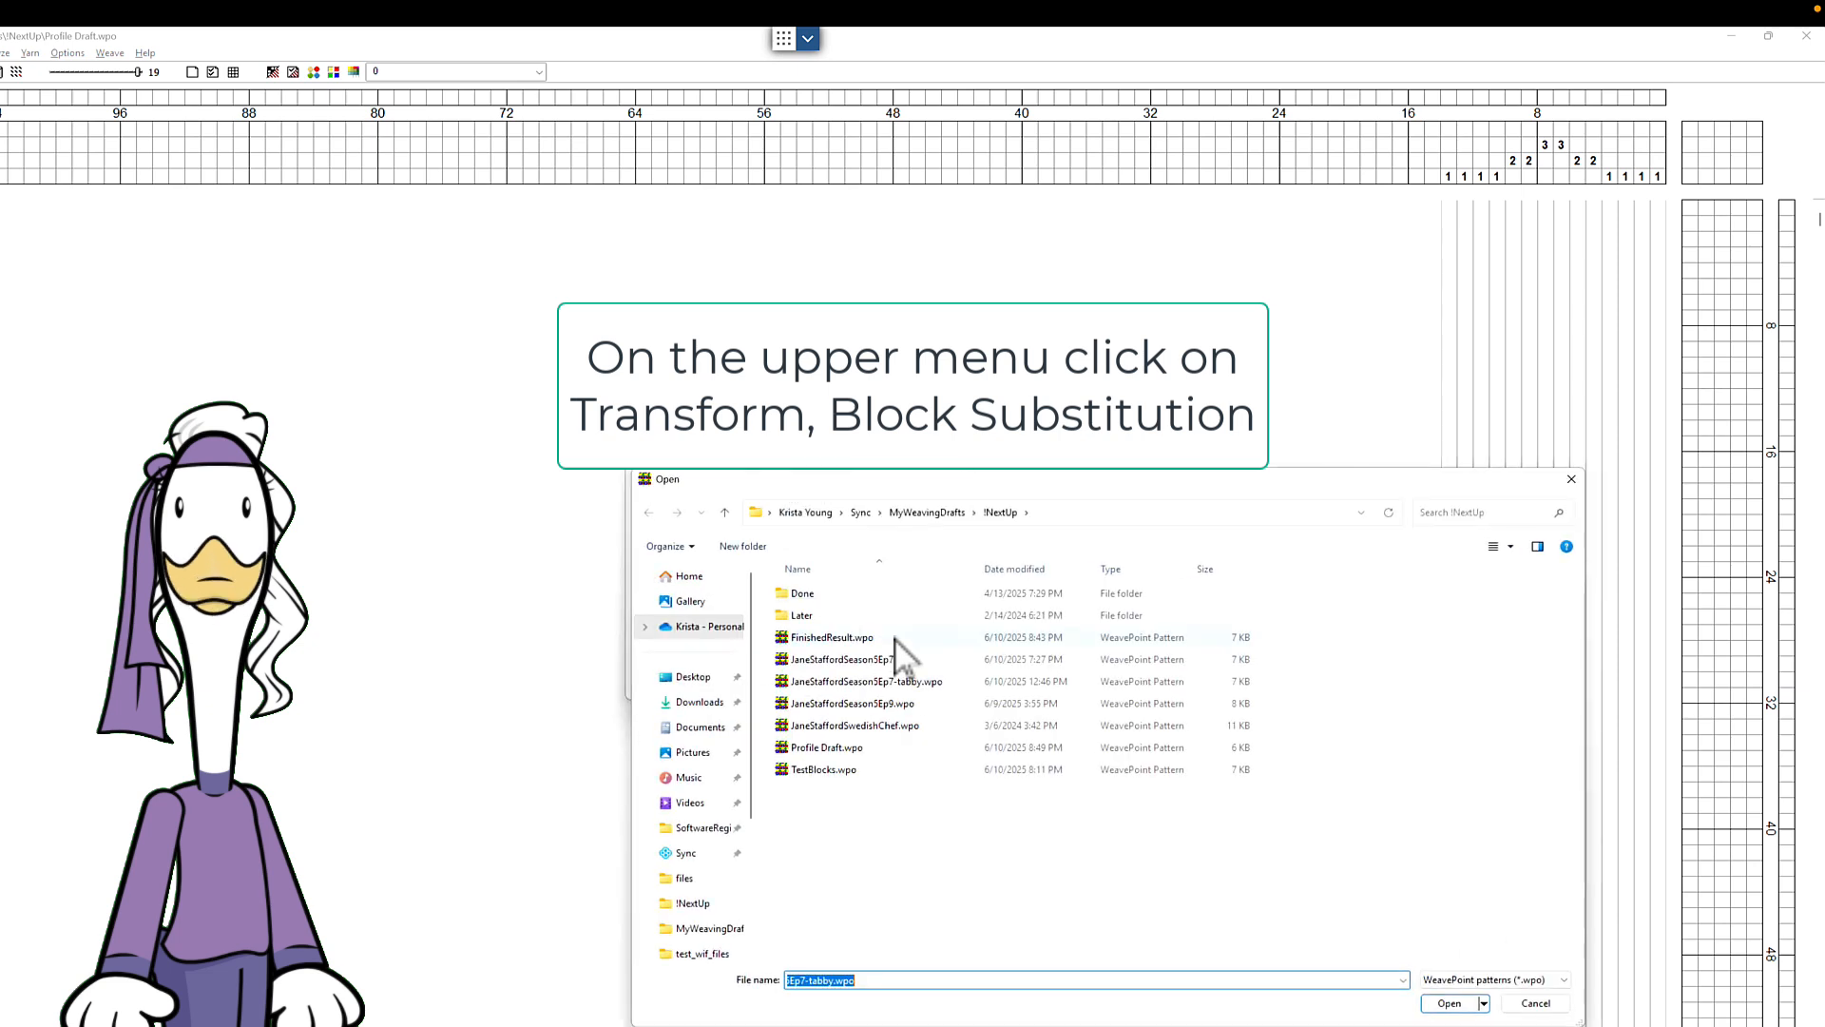
{"action": "left_click", "coordinate": [836, 771]}
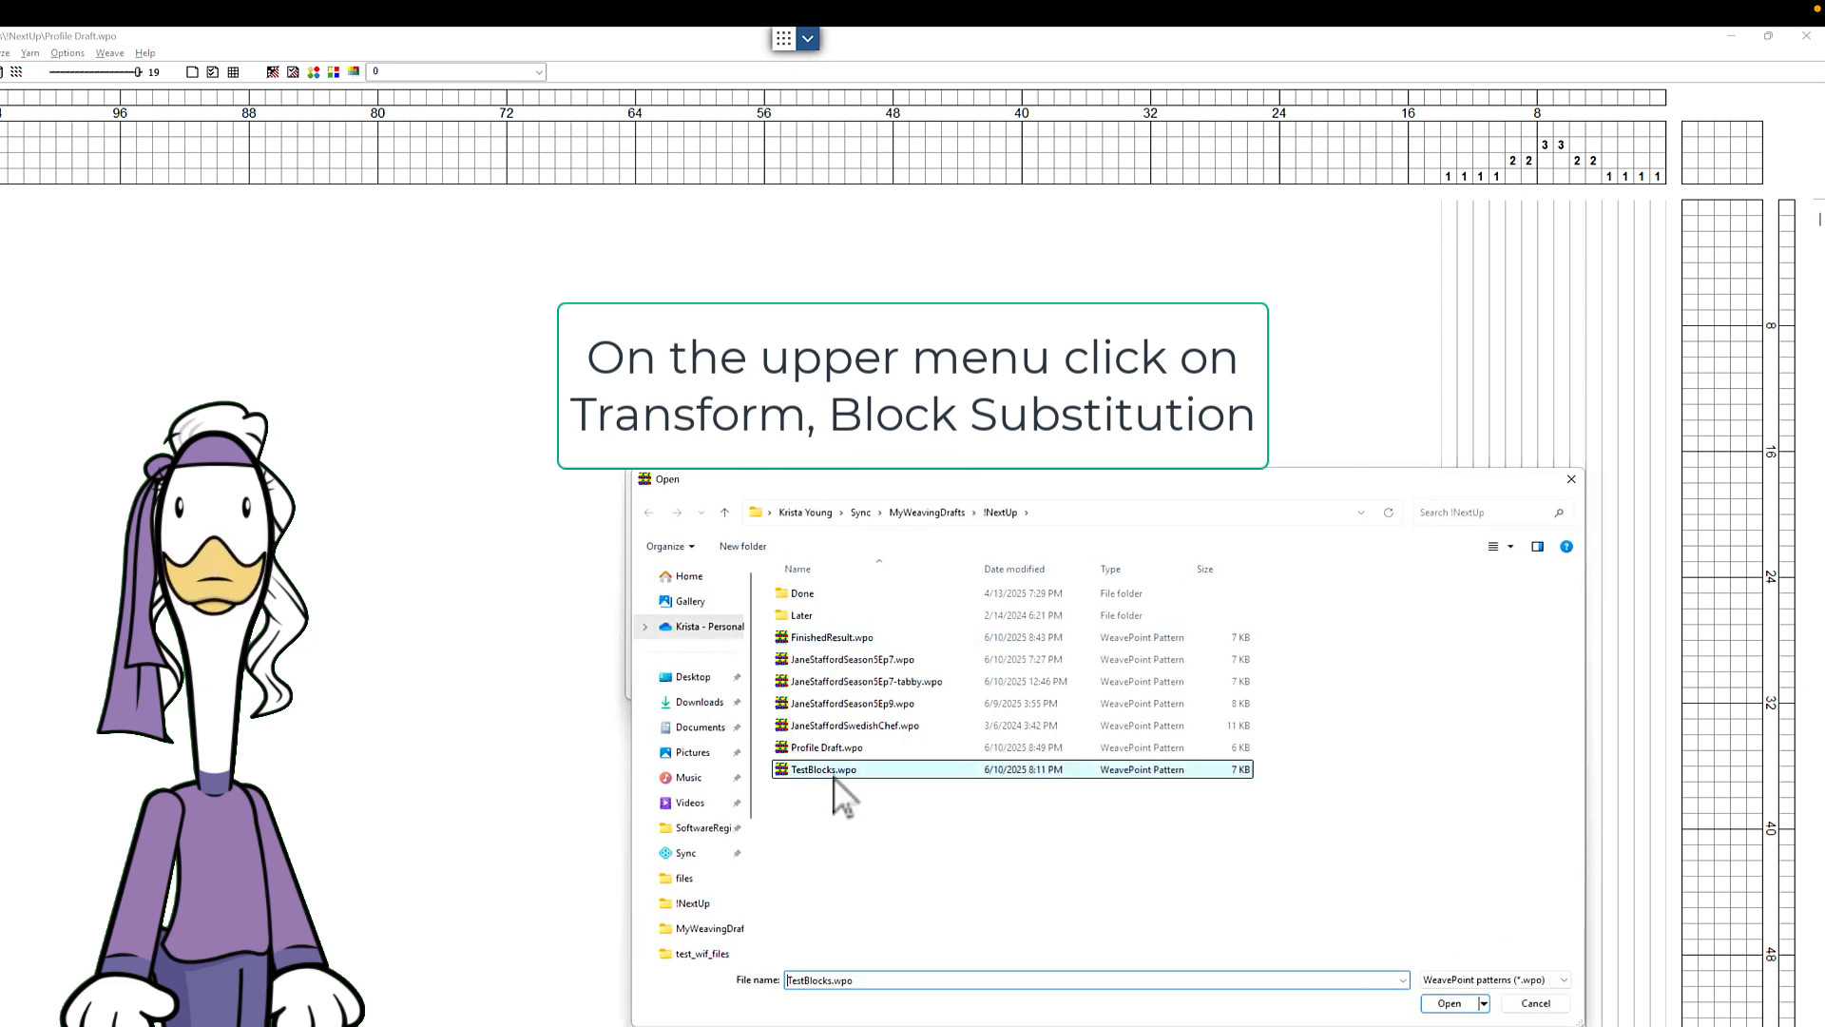
{"action": "left_click", "coordinate": [1449, 1002]}
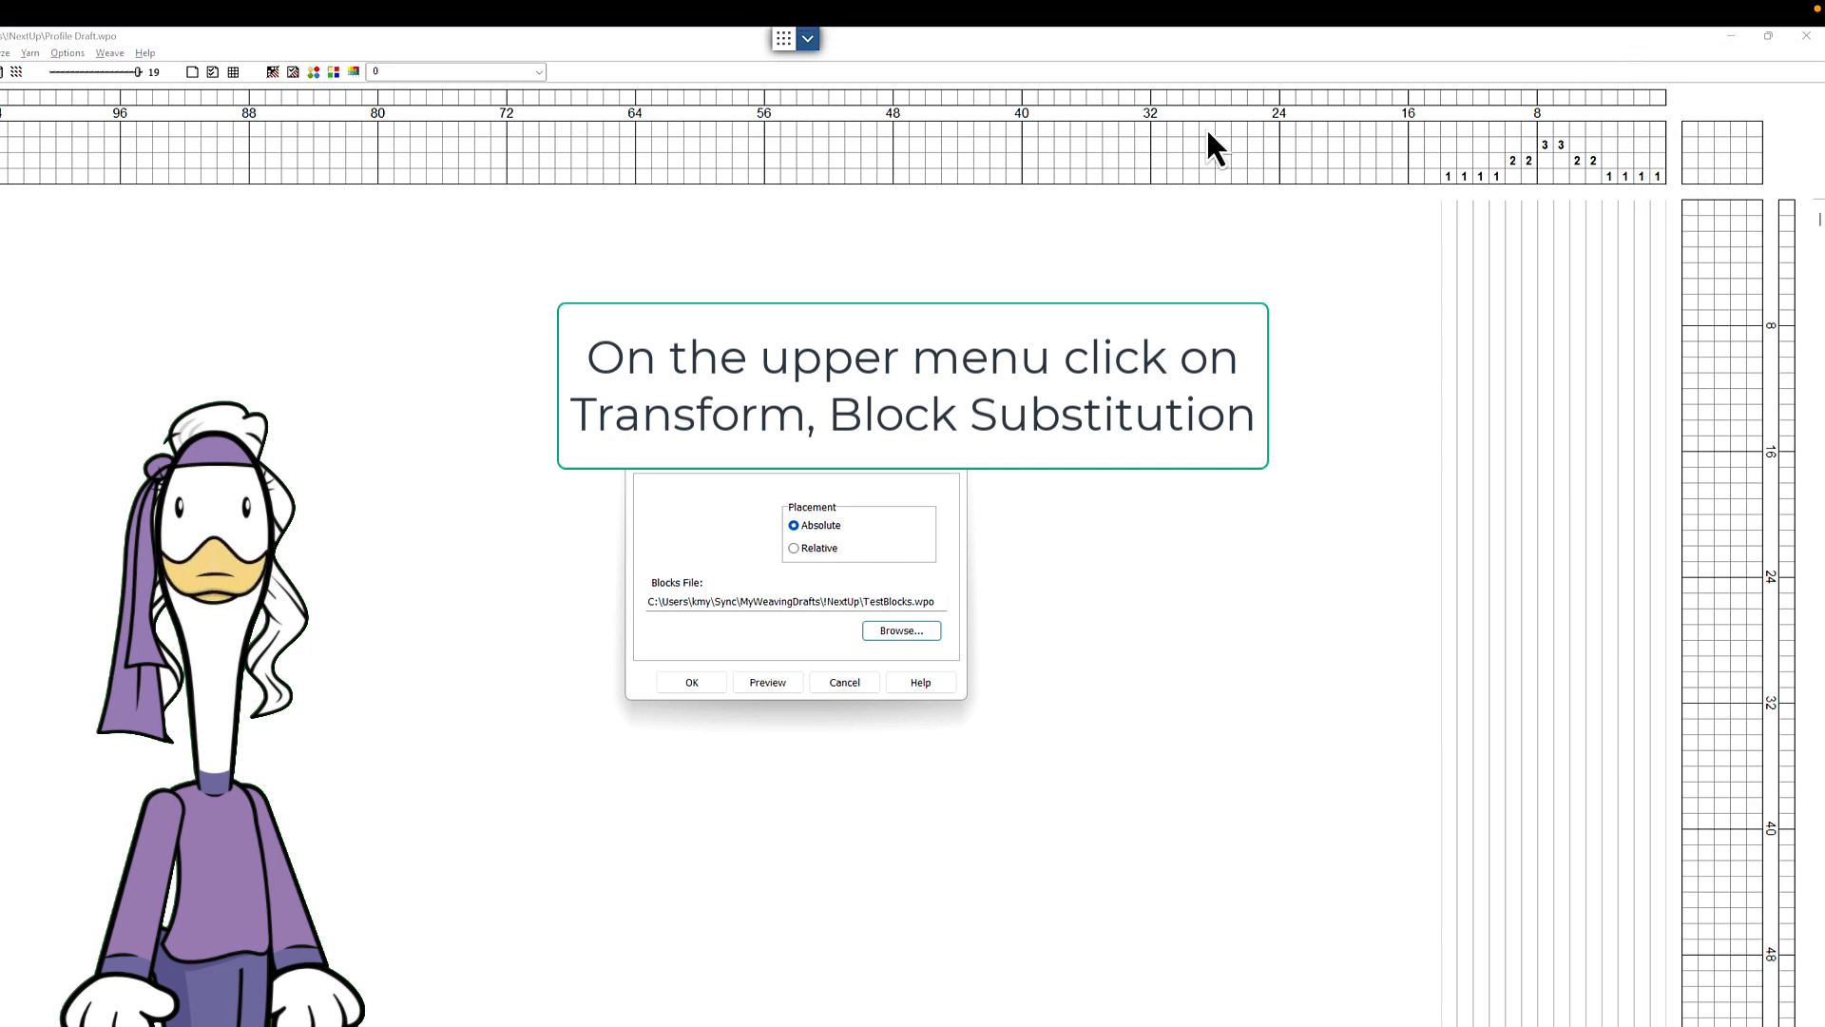
{"action": "left_click", "coordinate": [749, 686]}
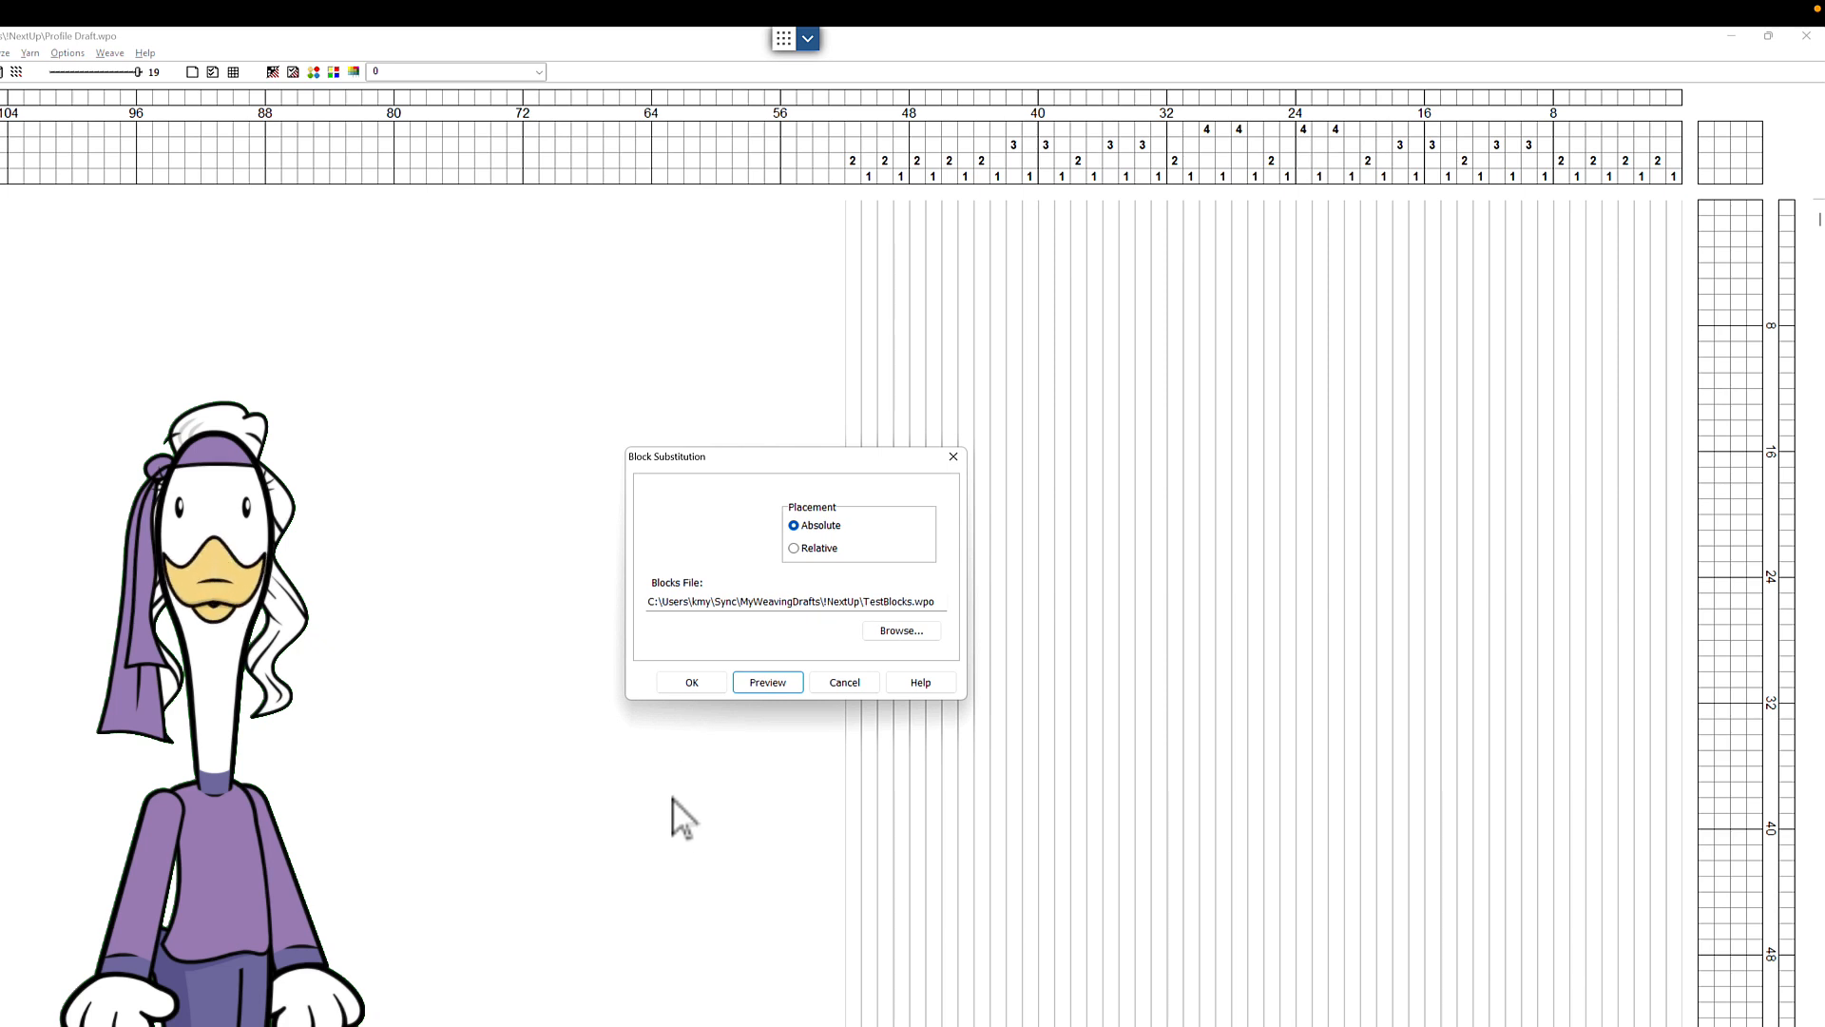
{"action": "left_click", "coordinate": [695, 686]}
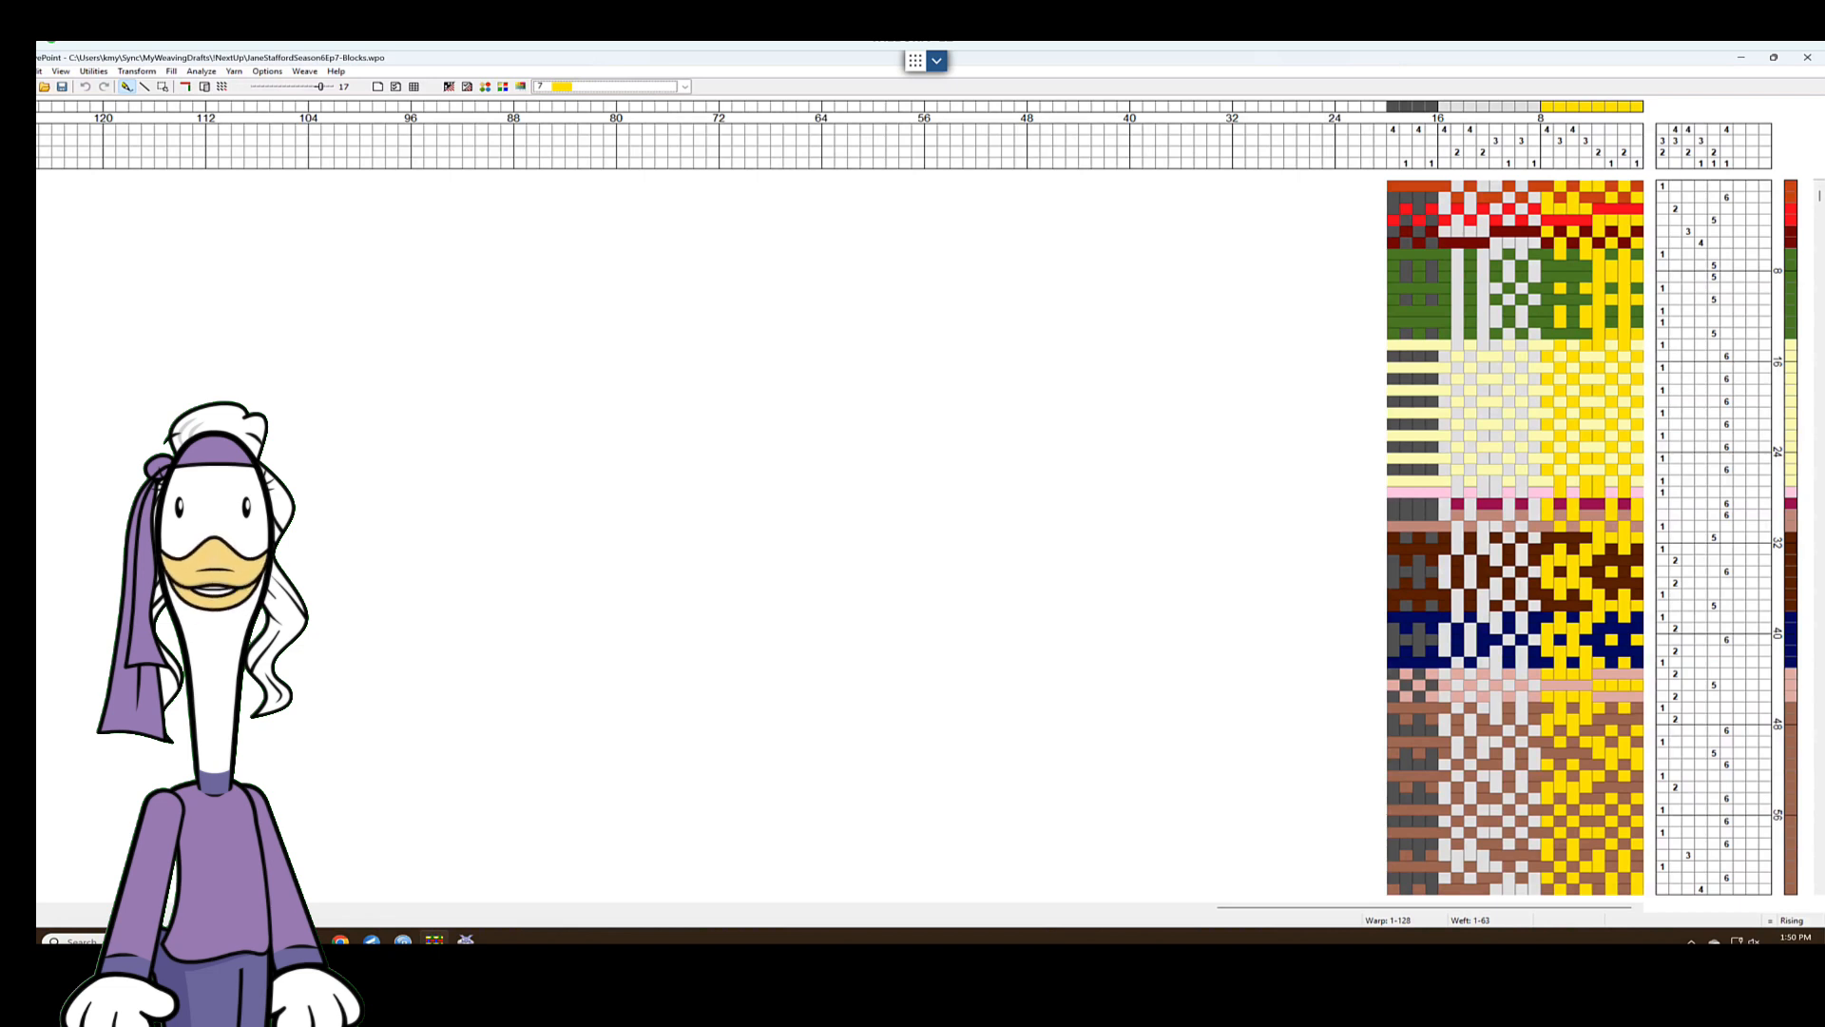
Open the Ep7 profile draft and examine its treadling sequence down to about pick 128.
{"action": "left_click", "coordinate": [12, 71]}
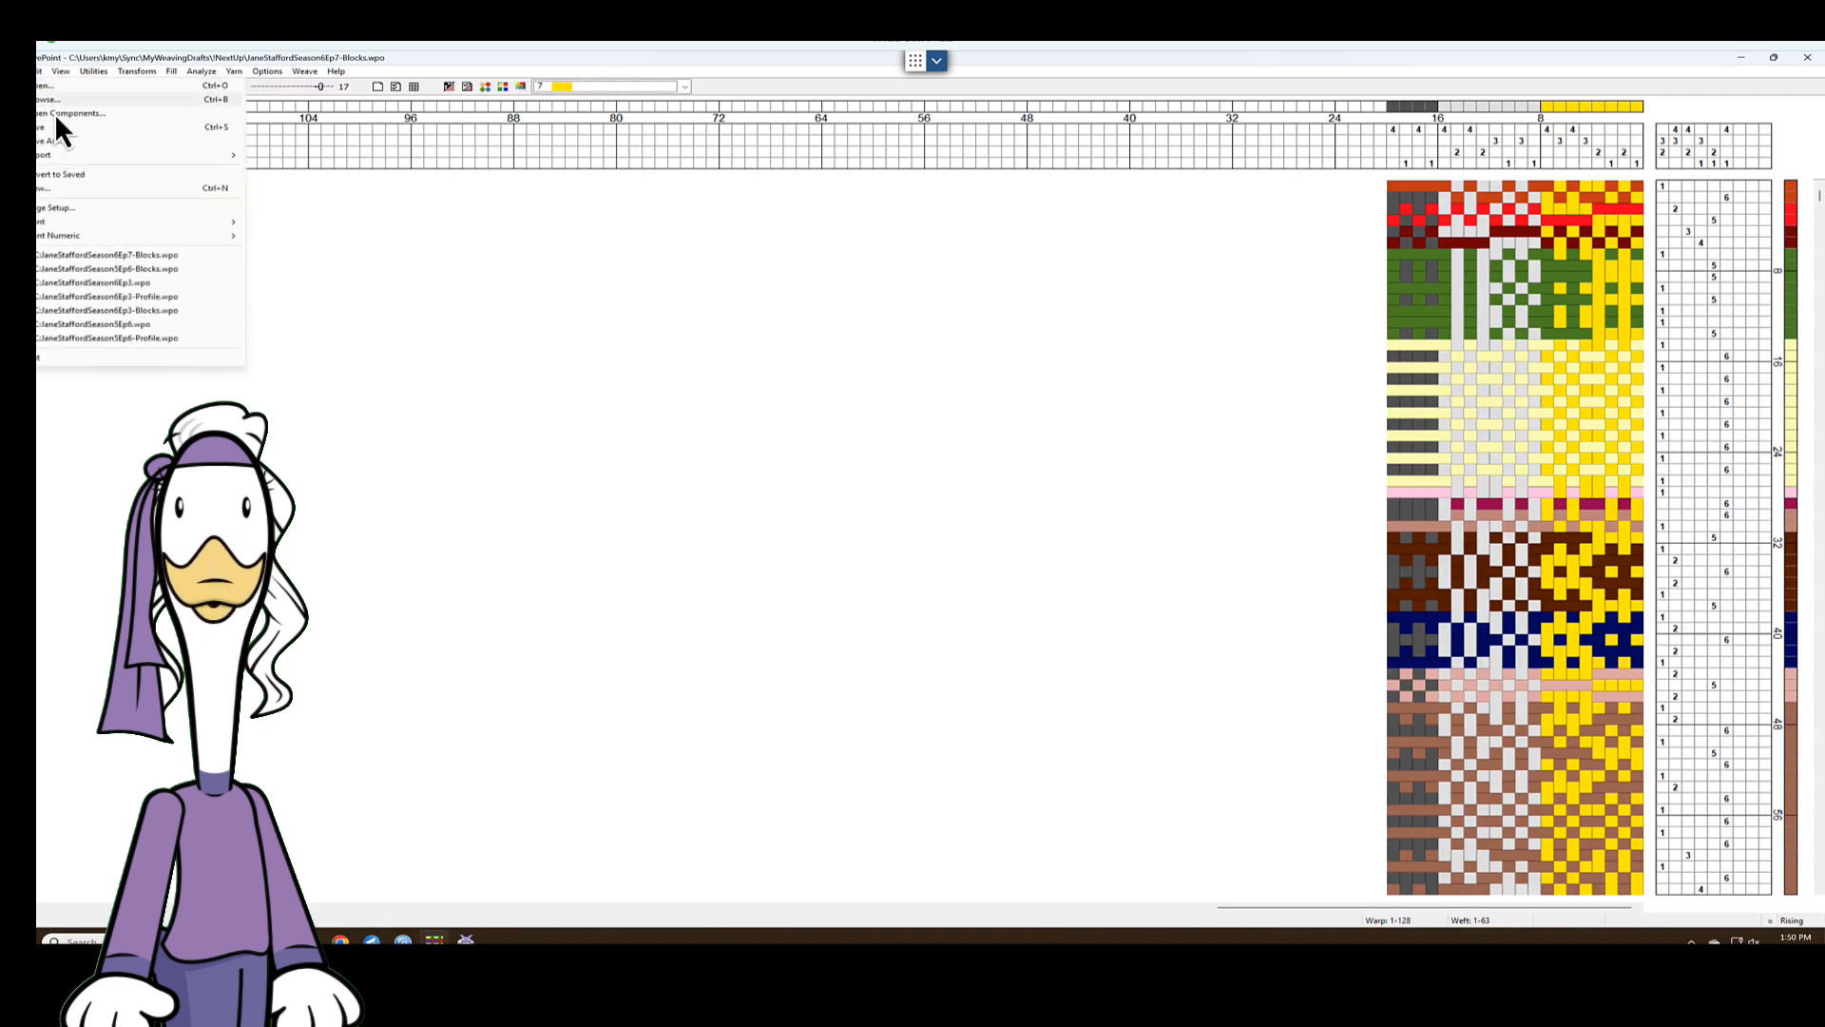
{"action": "left_click", "coordinate": [174, 317]}
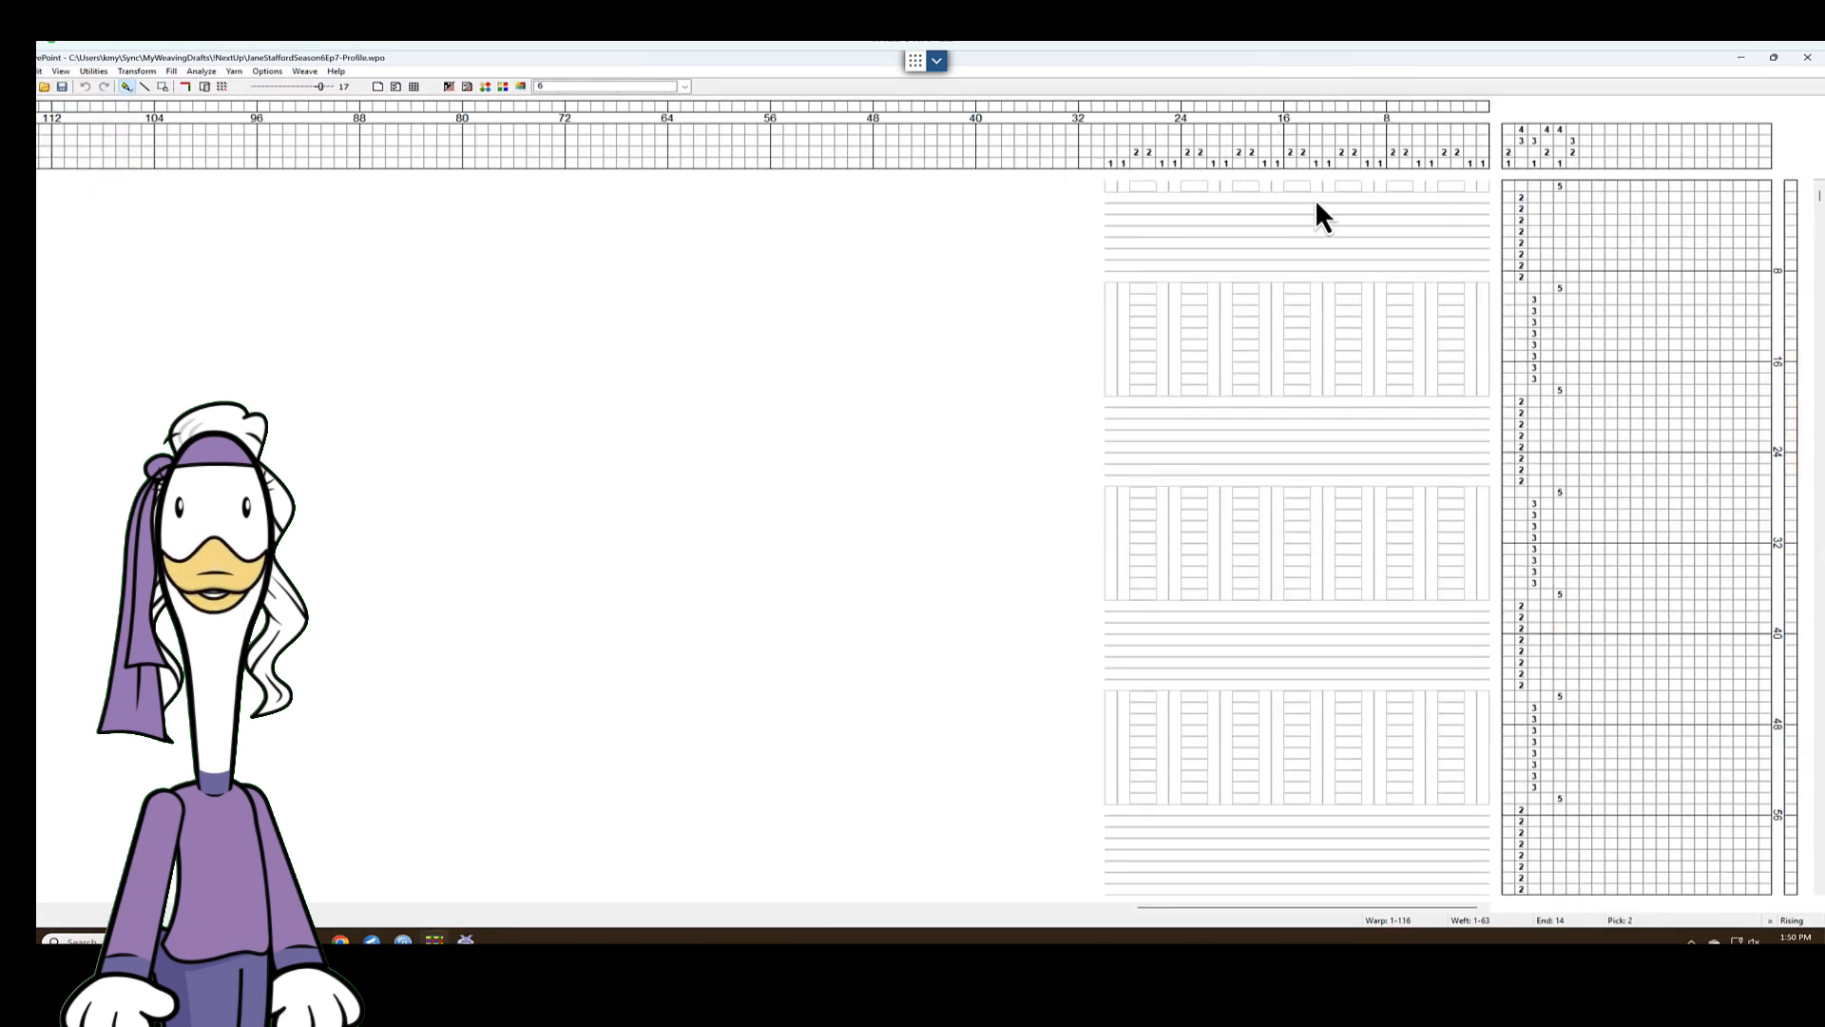
{"action": "scroll", "coordinate": [1602, 609], "scroll_direction": "down", "scroll_amount": 7}
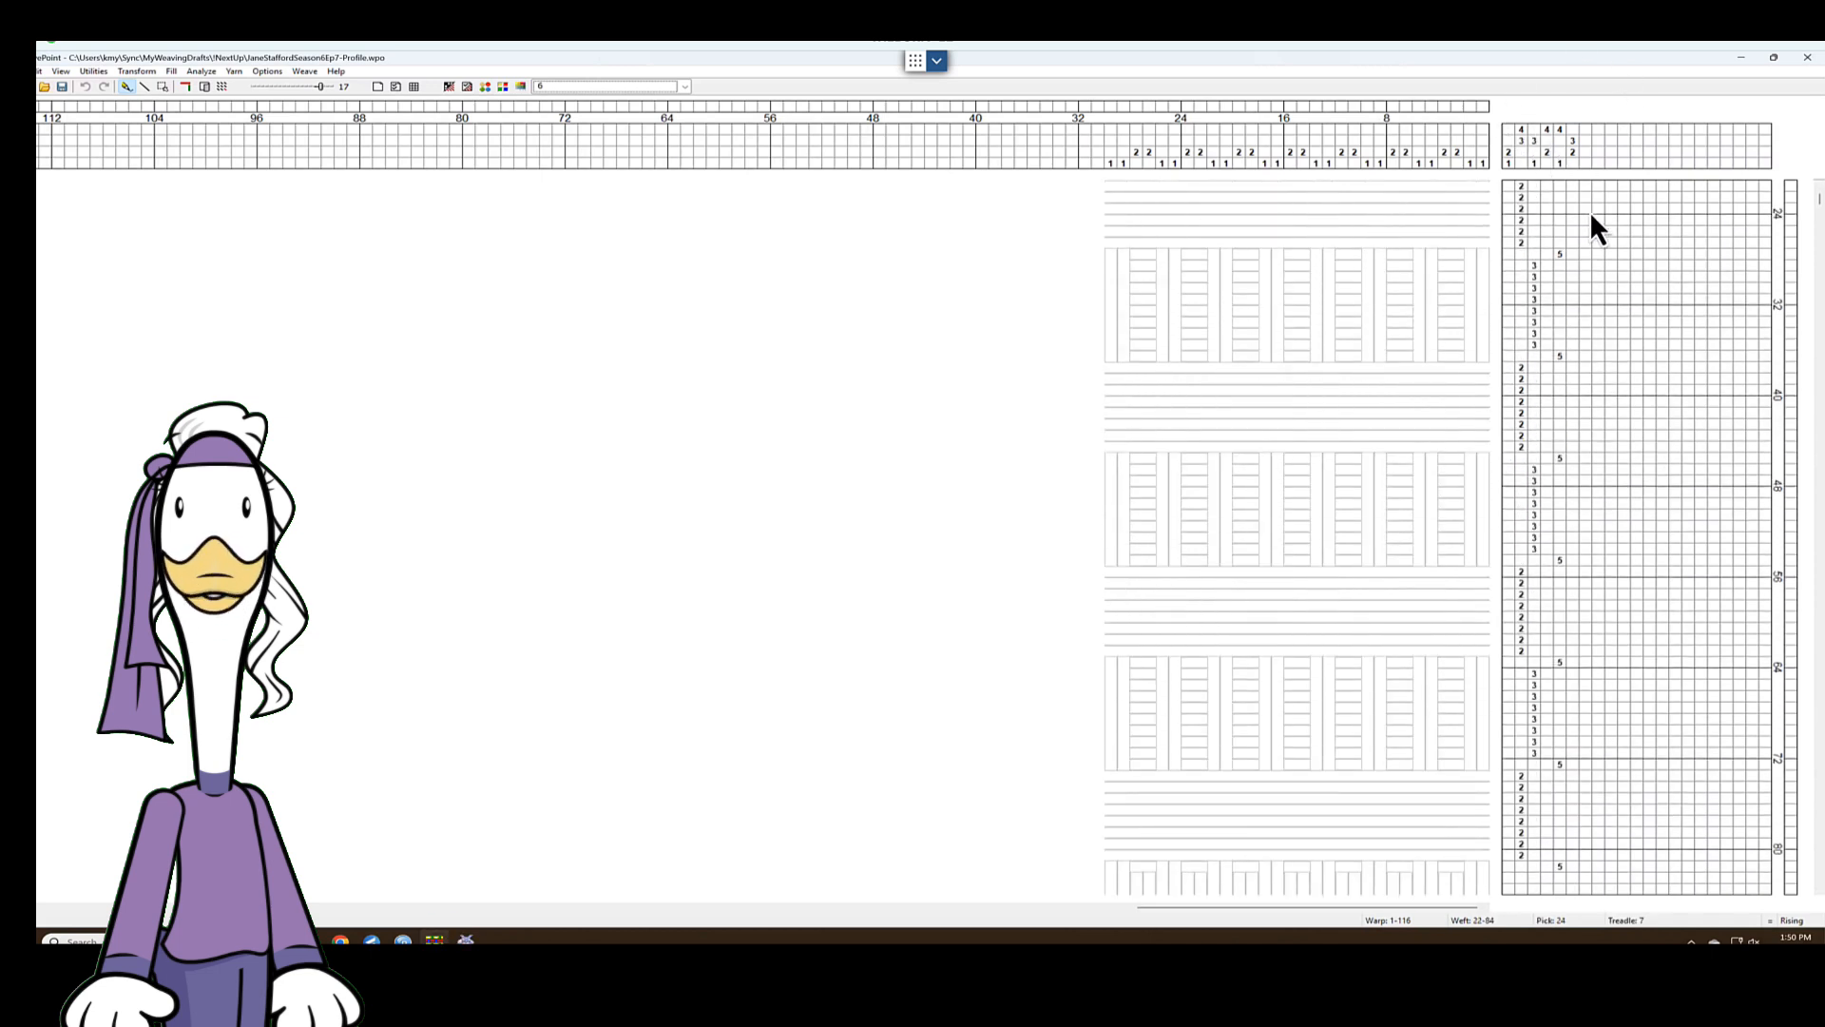
{"action": "scroll", "coordinate": [1540, 286], "scroll_direction": "down", "scroll_amount": 15}
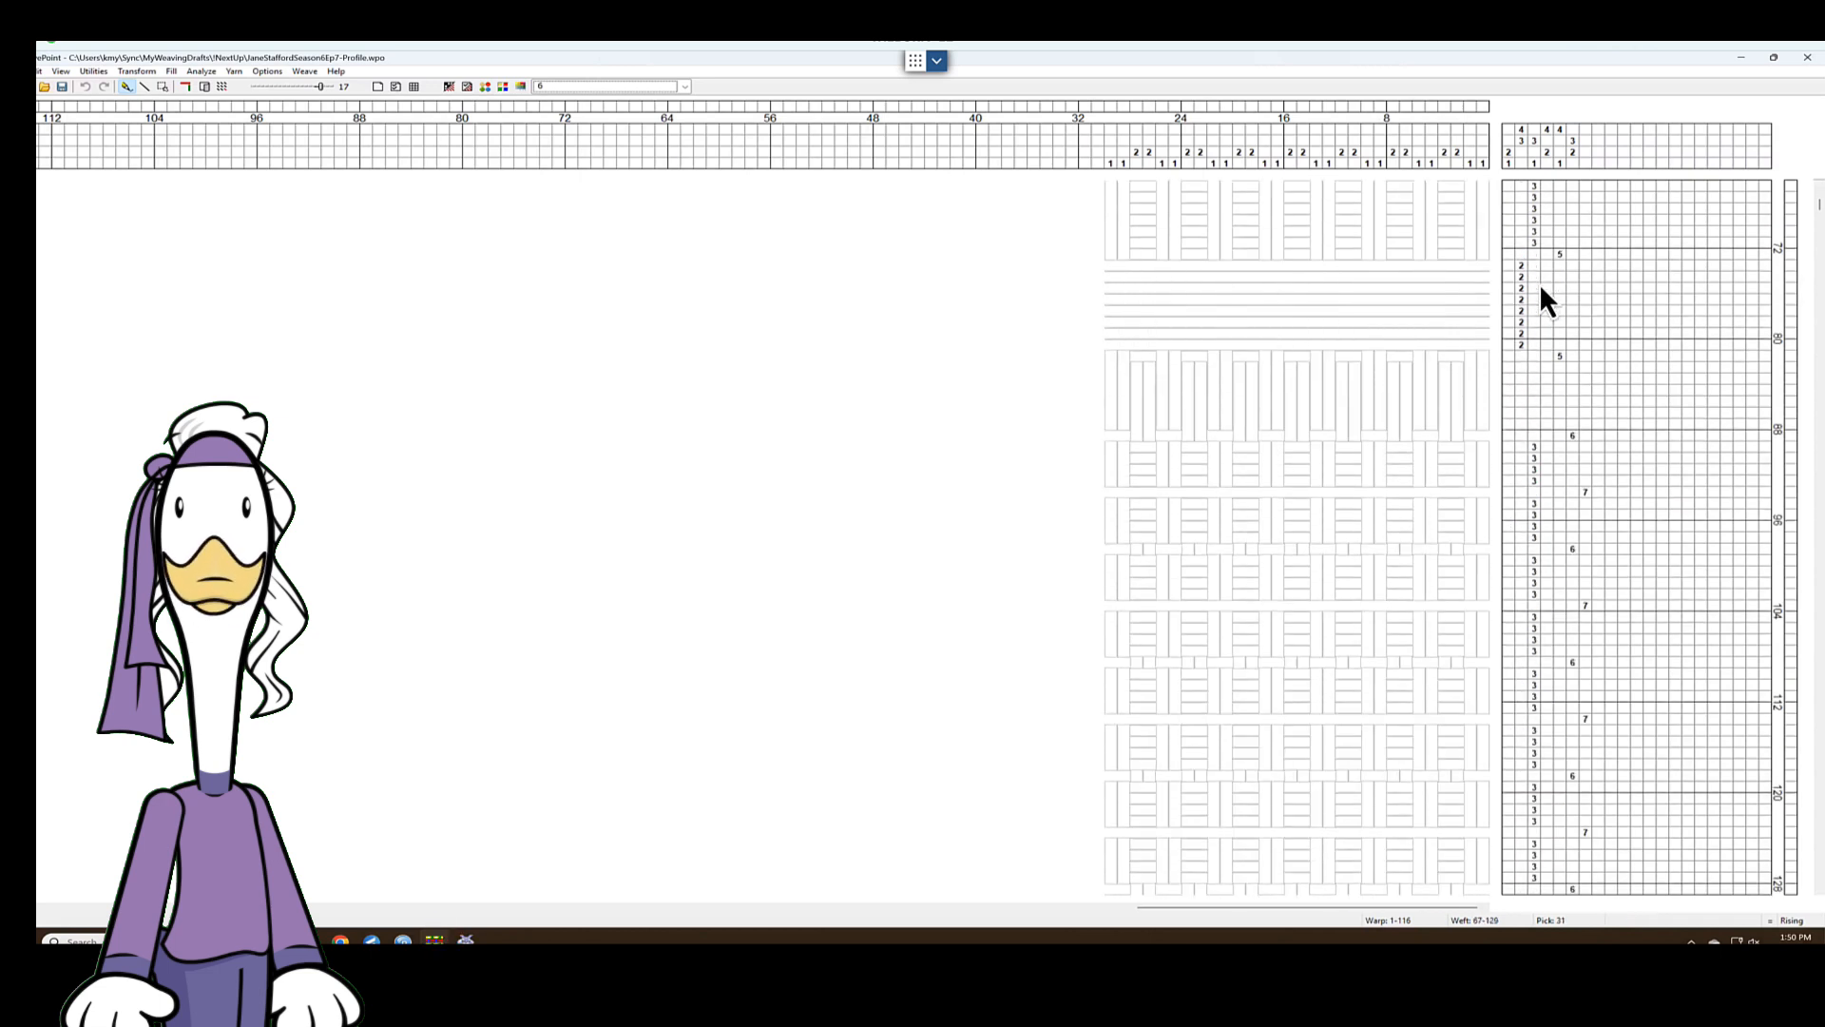